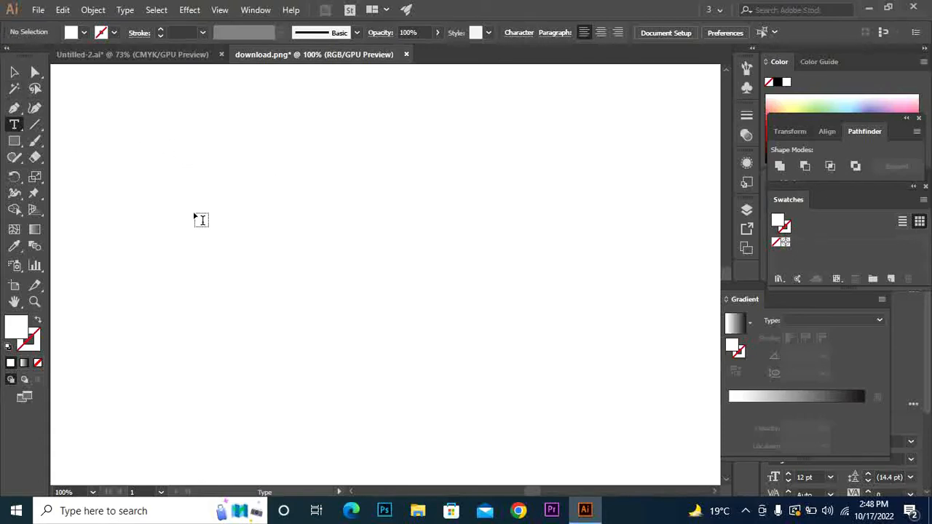
Replace the placeholder with a six-letter uppercase name as 12 pt Myriad Pro point text
left_click(241, 204)
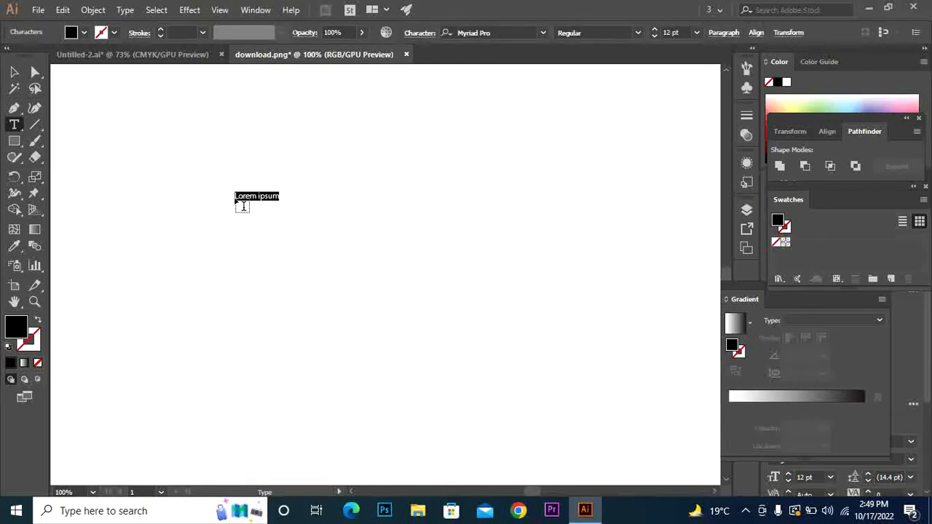
key("BackSpace")
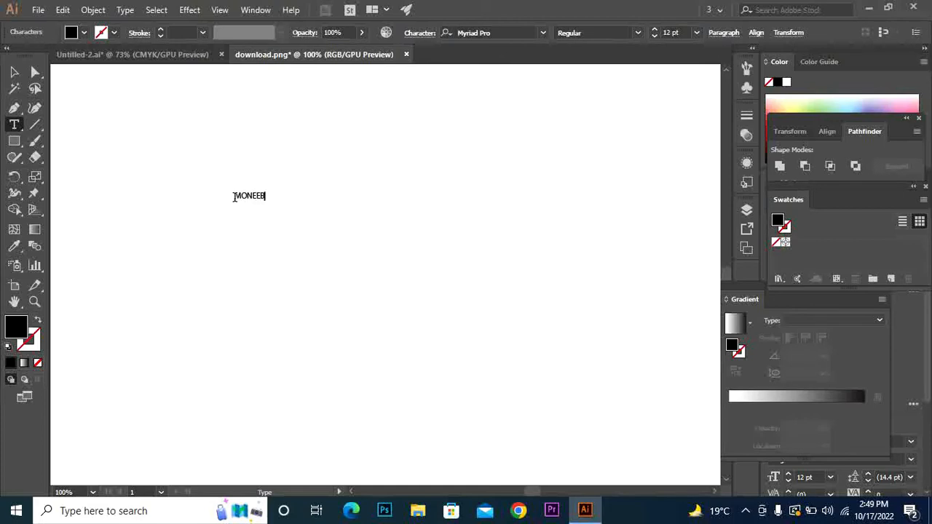
type("MONEEB")
left_click(14, 72)
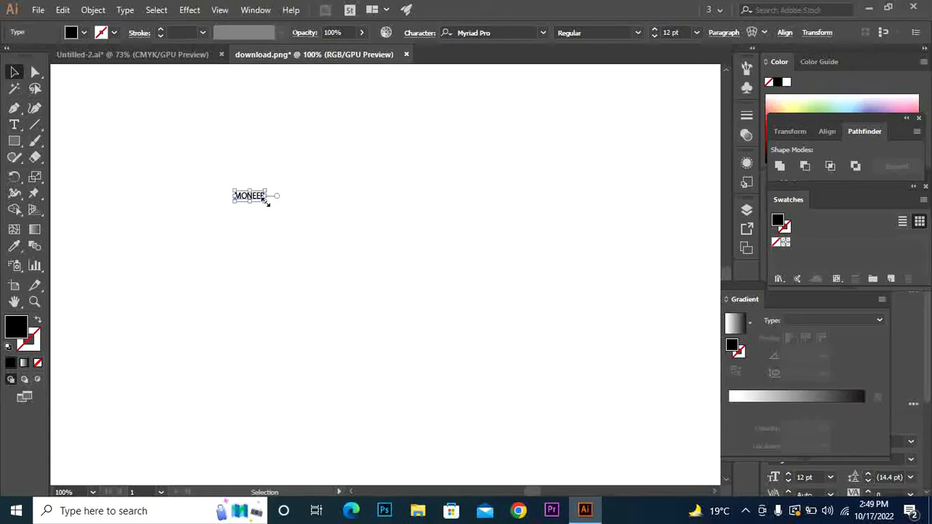
Scale the name text up to about 89 pt and nudge it slightly right
left_click_drag(266, 201, 363, 244)
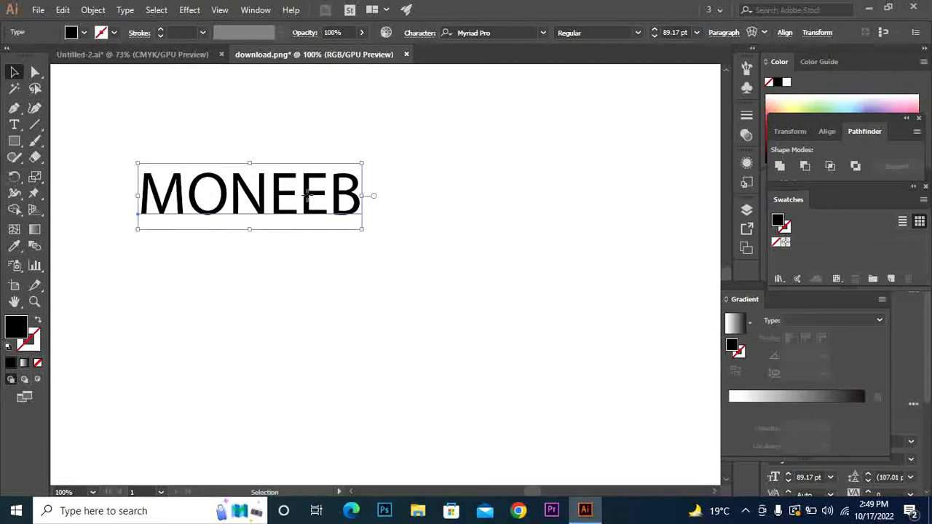
left_click_drag(307, 195, 331, 195)
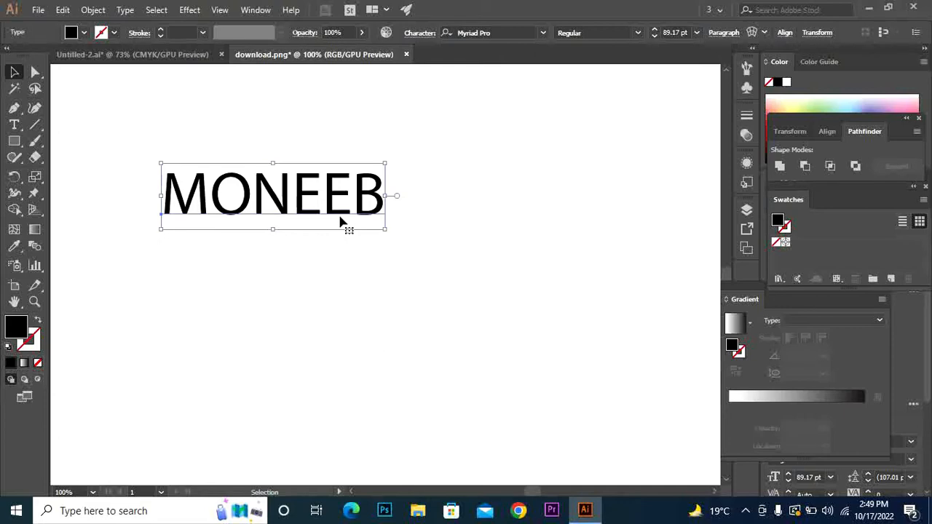
left_click(13, 125)
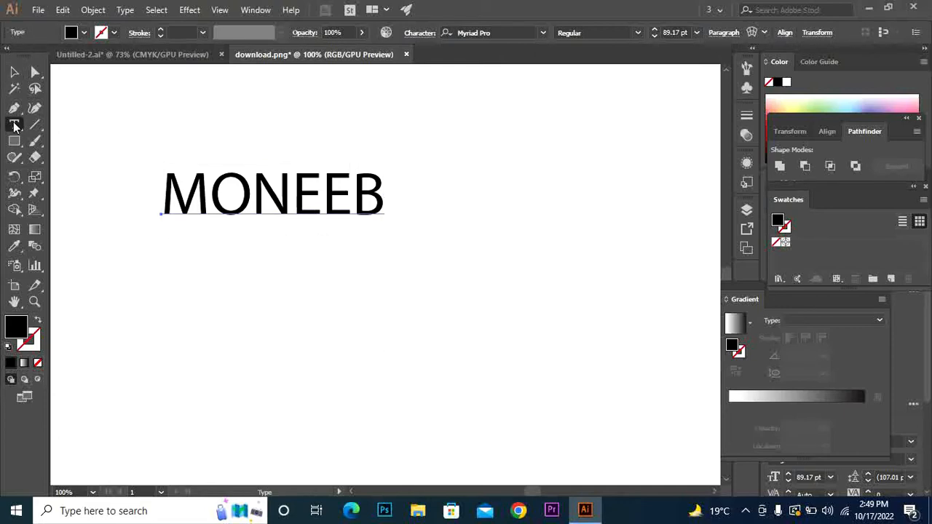
left_click(380, 188)
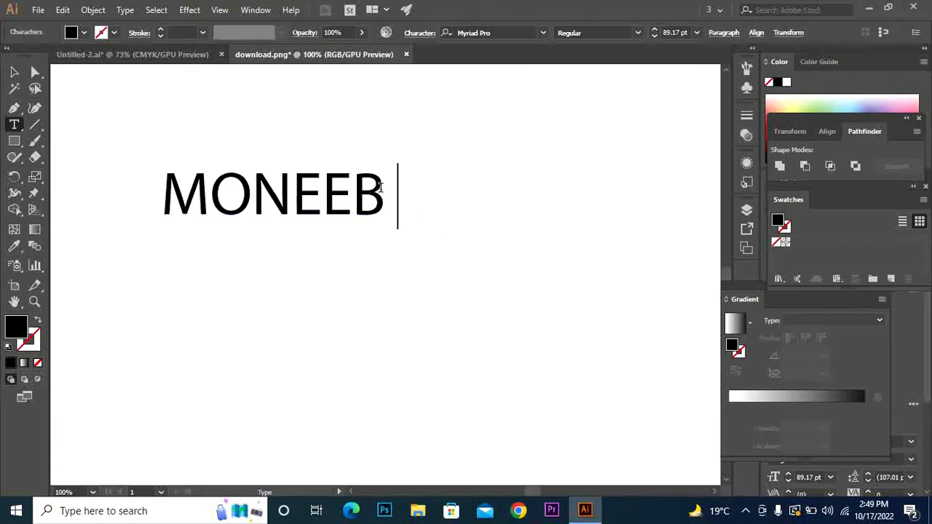
type("j")
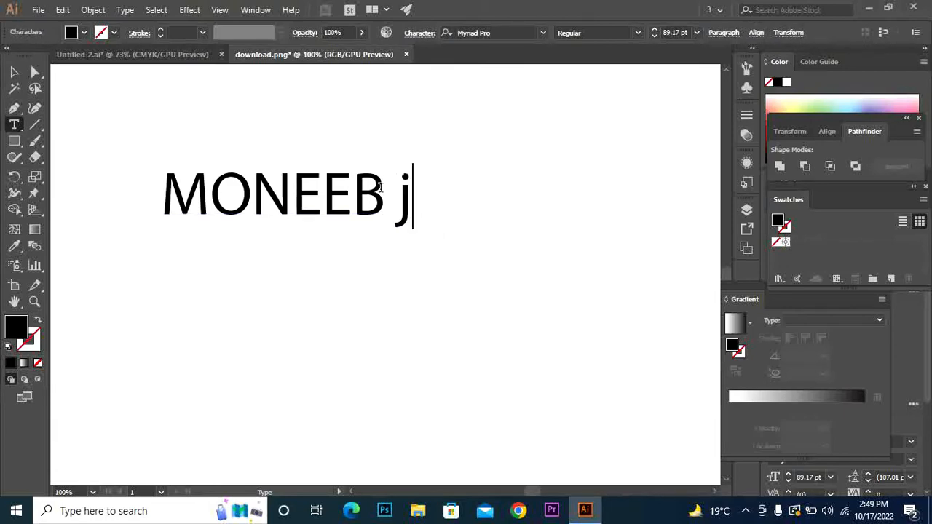
key("BackSpace")
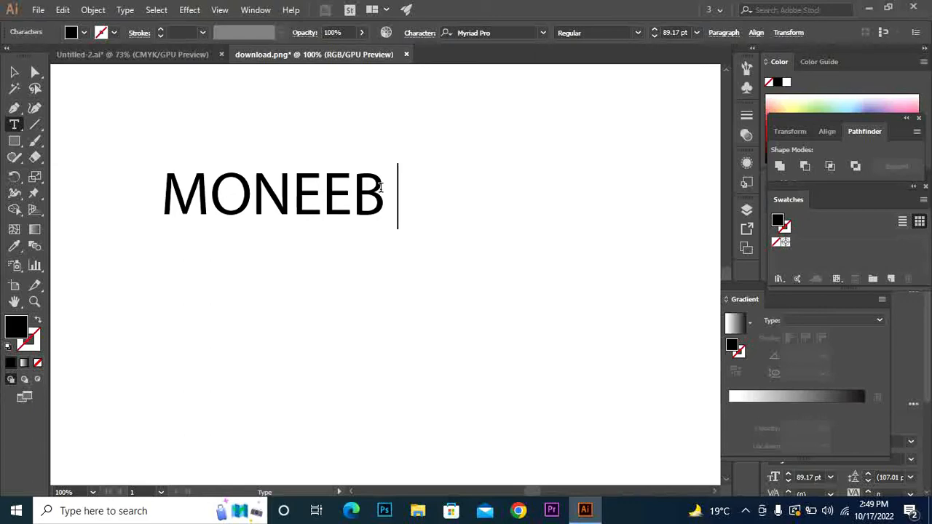
key("Return")
type("ksxknx")
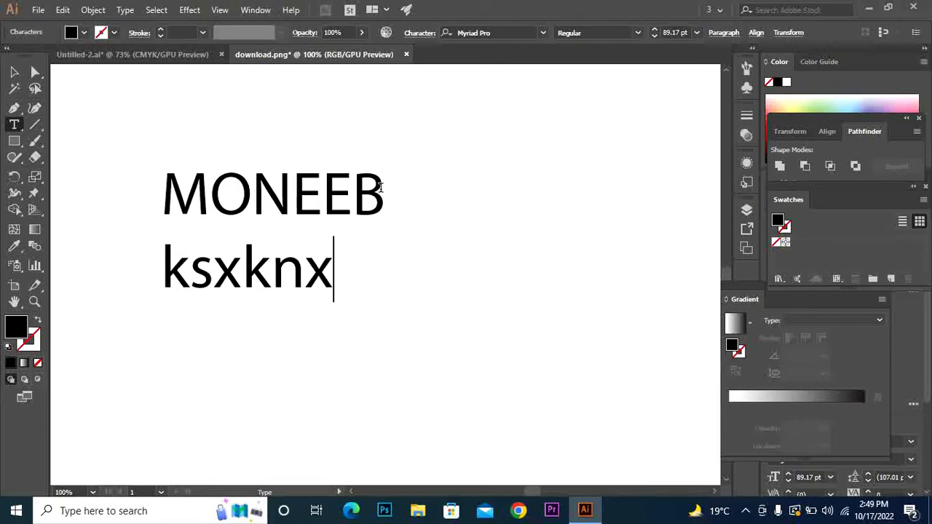
key("BackSpace")
key("BackSpace")
key("BackSpace")
key("BackSpace")
key("BackSpace")
key("BackSpace")
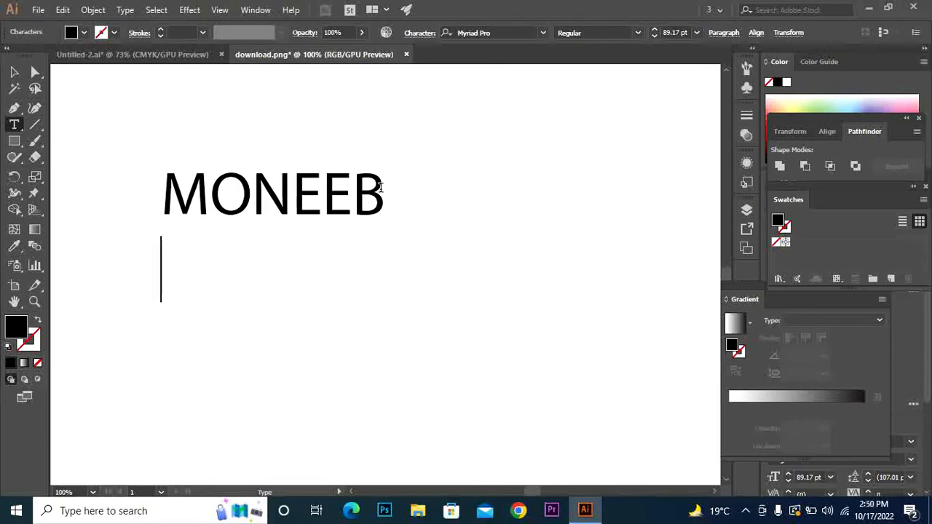
key("BackSpace")
key("BackSpace")
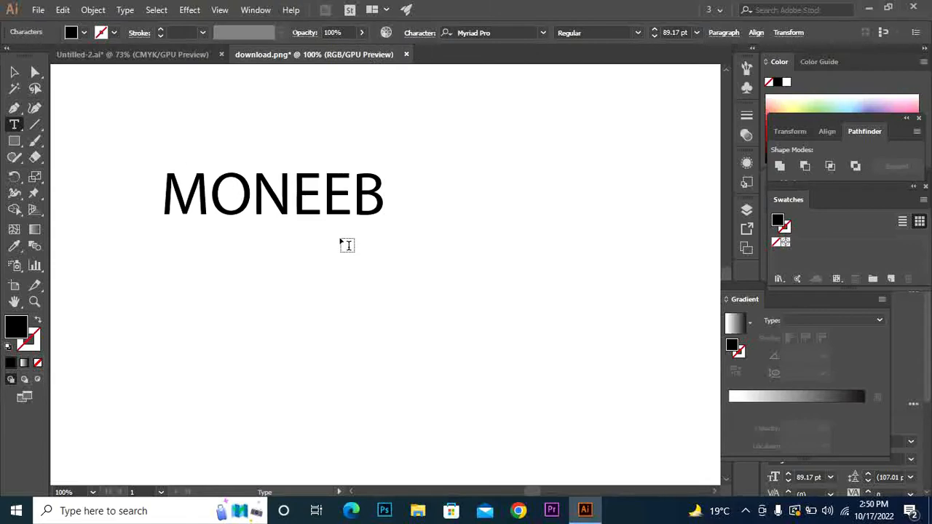
Switch the name text's font family from Myriad Pro to Arial
left_click(541, 33)
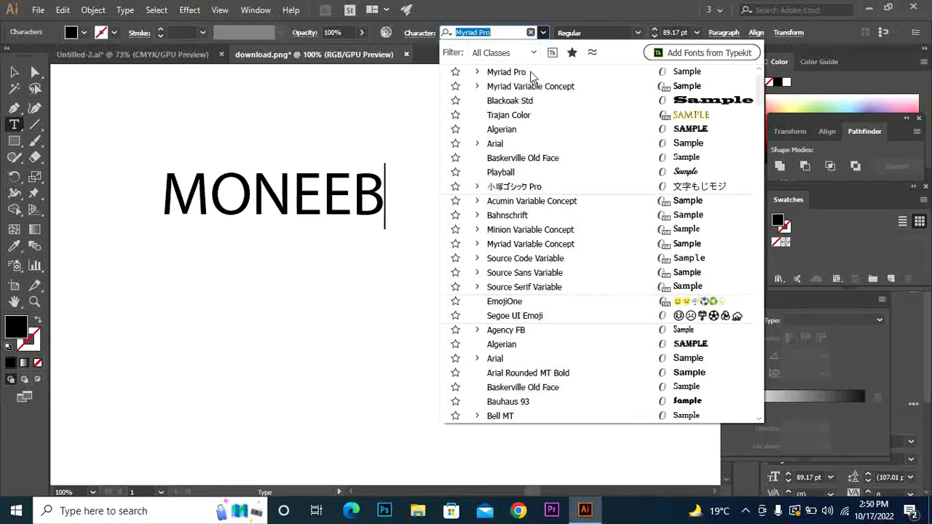
left_click(13, 71)
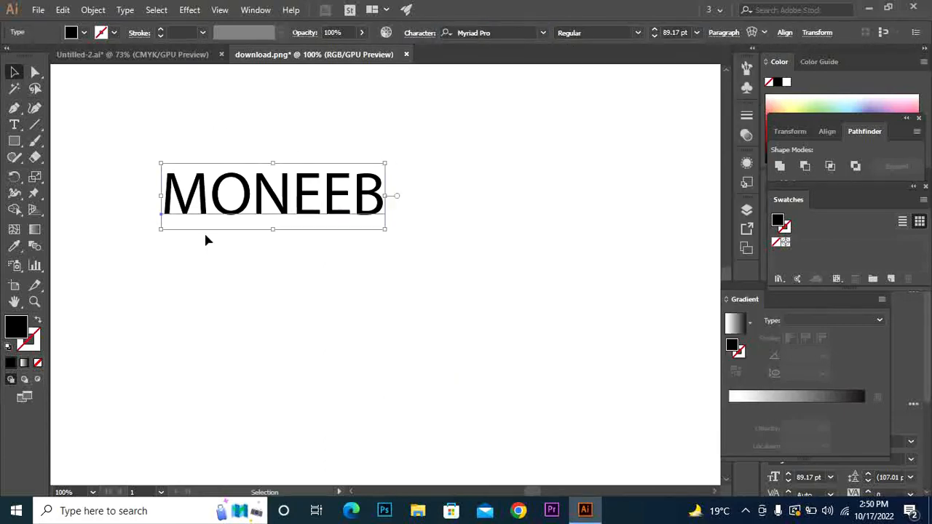
left_click(543, 32)
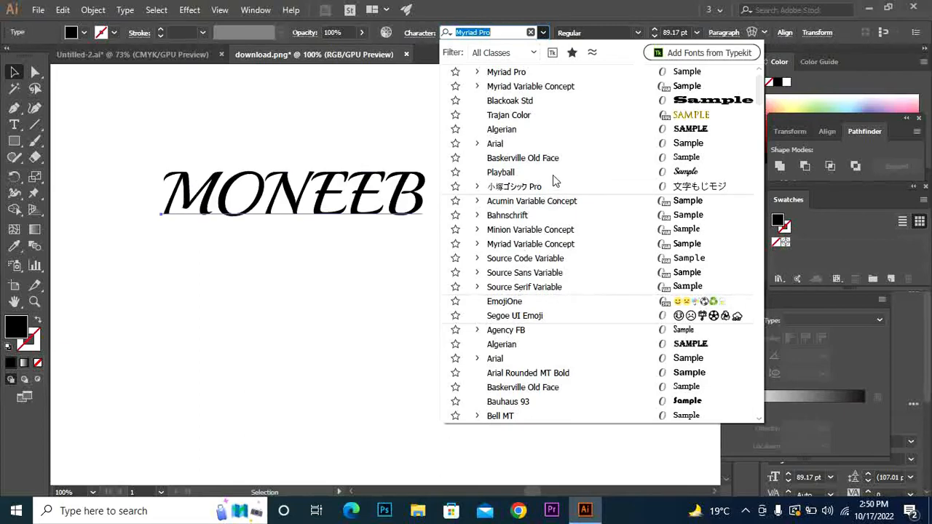
left_click(555, 144)
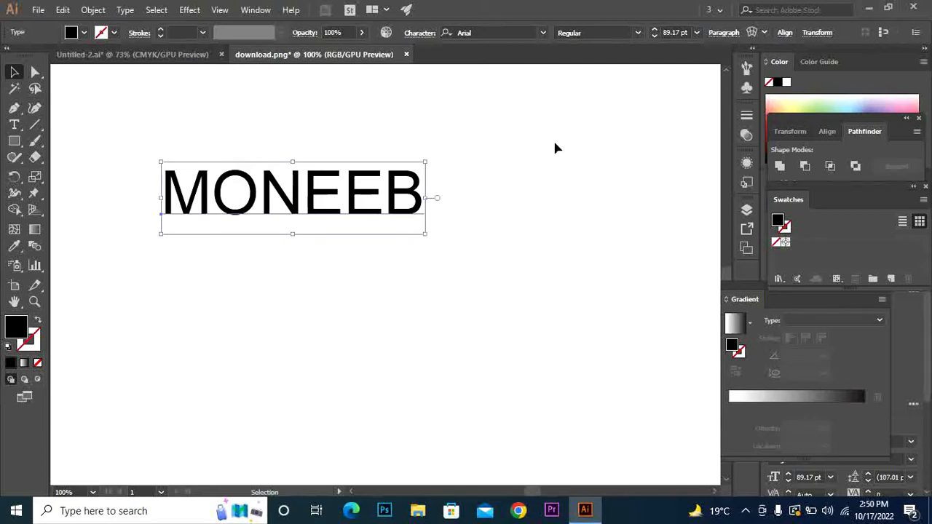
Set the font size to 72 pt, then step it up to 81 pt
left_click(696, 32)
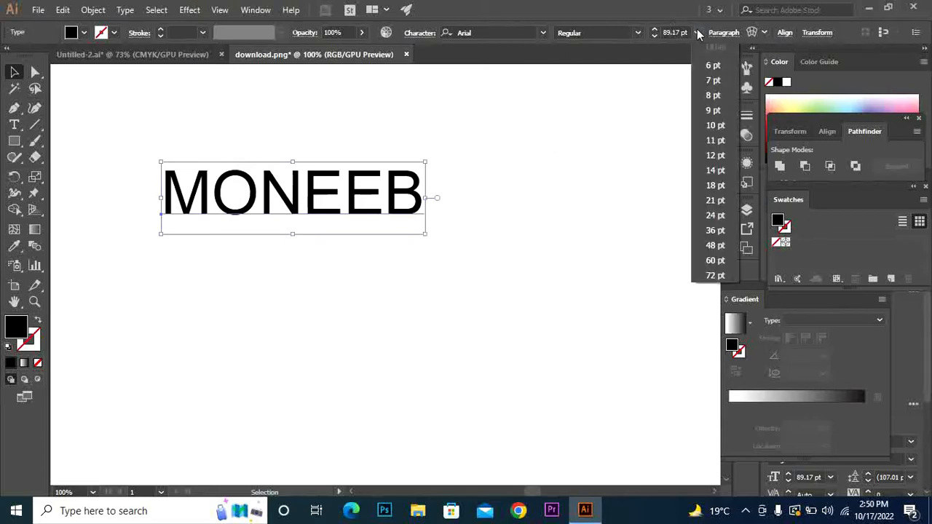
left_click(719, 275)
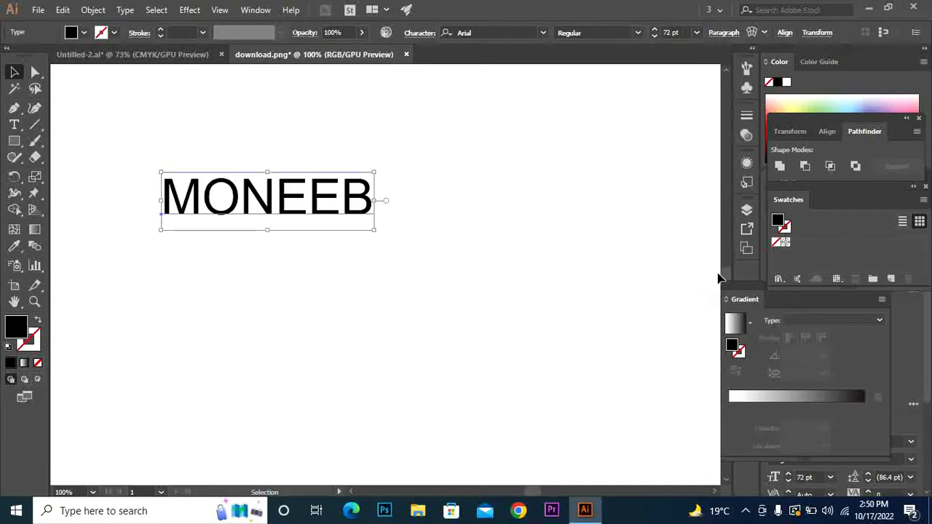
left_click(654, 33)
left_click(655, 34)
left_click(655, 33)
left_click(654, 34)
left_click(655, 33)
left_click(655, 33)
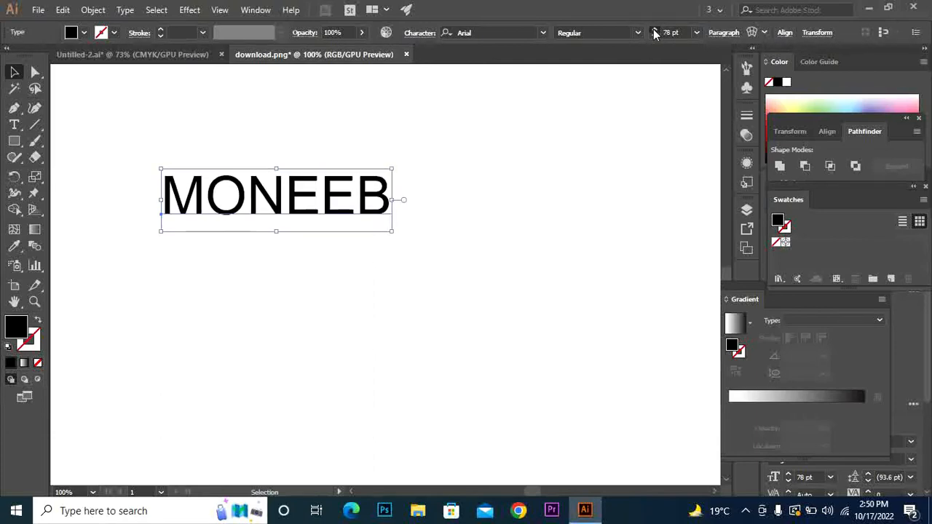
left_click(654, 33)
left_click(654, 34)
left_click(655, 34)
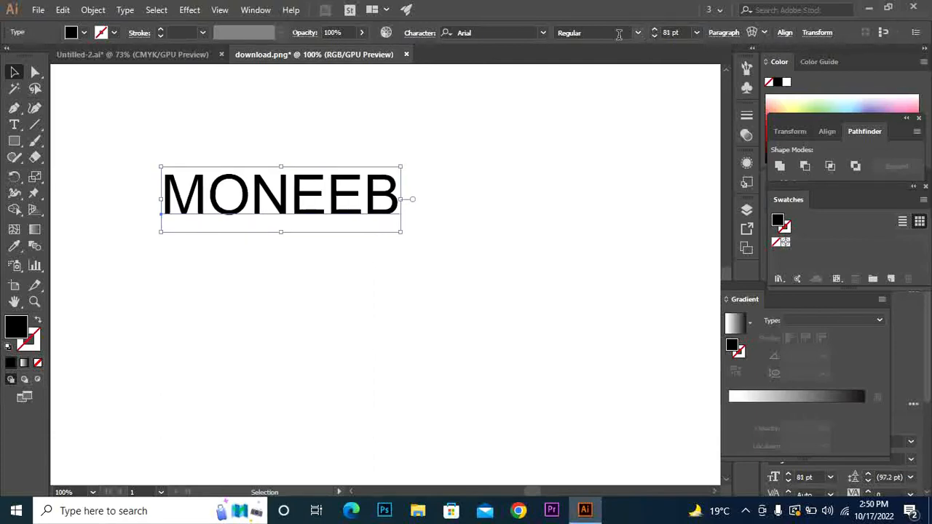
Try the font list and opacity slider, leaving the text Arial at 100% opacity
left_click(543, 33)
left_click(543, 33)
left_click(362, 34)
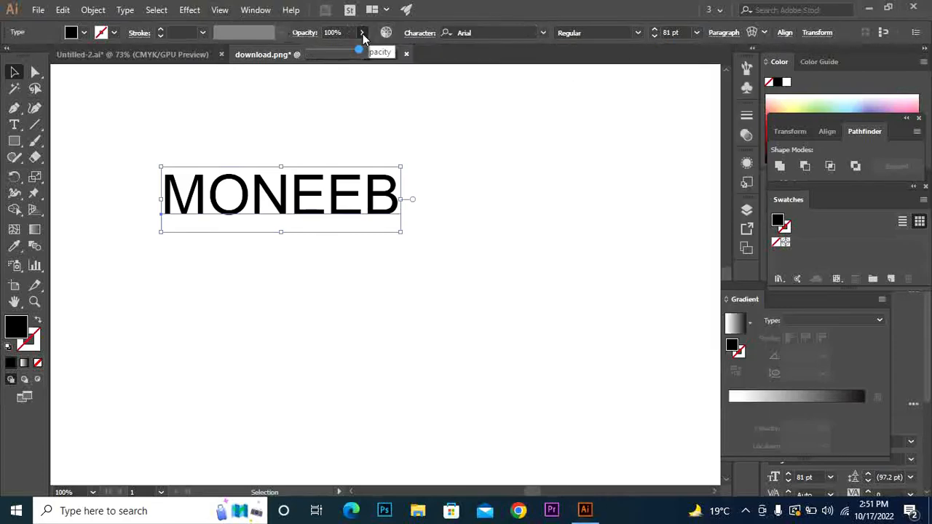
left_click_drag(357, 51, 390, 57)
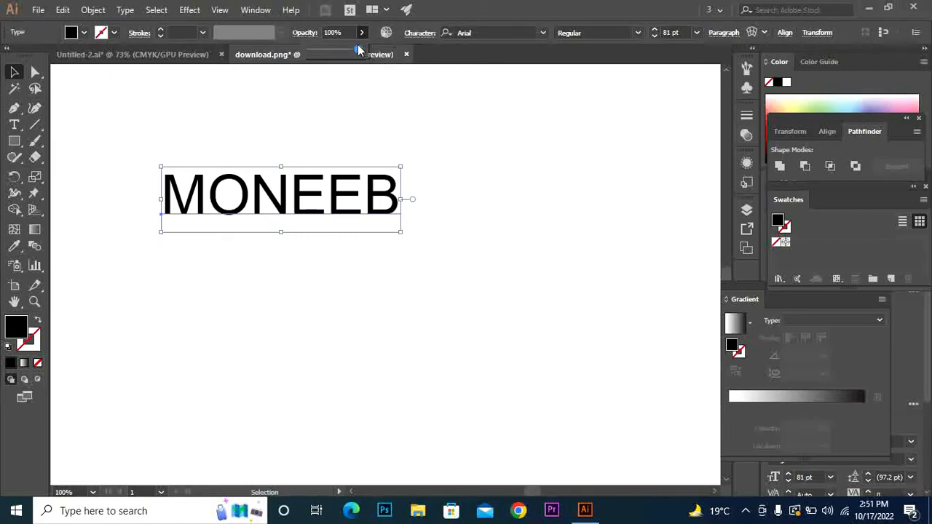
mouse_move(358, 51)
left_mouse_down()
mouse_move(320, 56)
mouse_move(372, 58)
left_mouse_up()
left_click(362, 32)
left_click(362, 33)
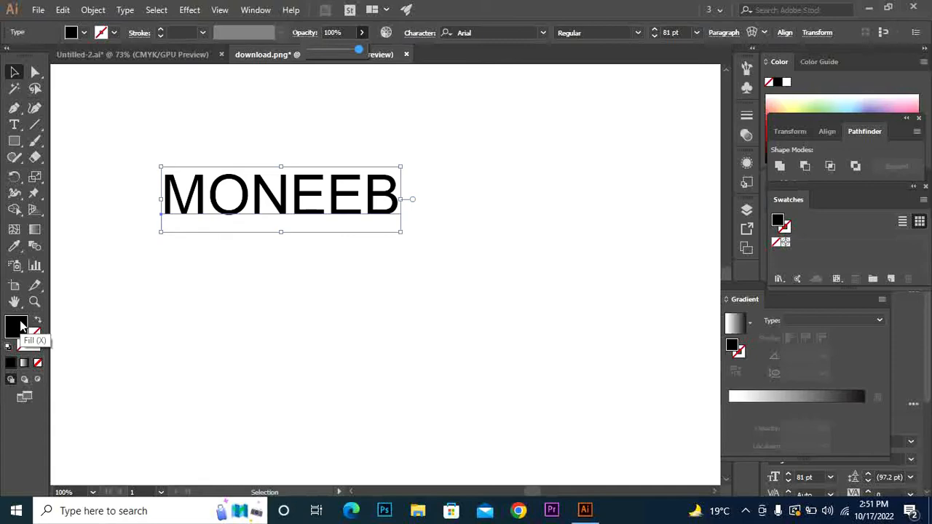
Give the name text a yellow-green stroke from the colour spectrum
left_click(40, 340)
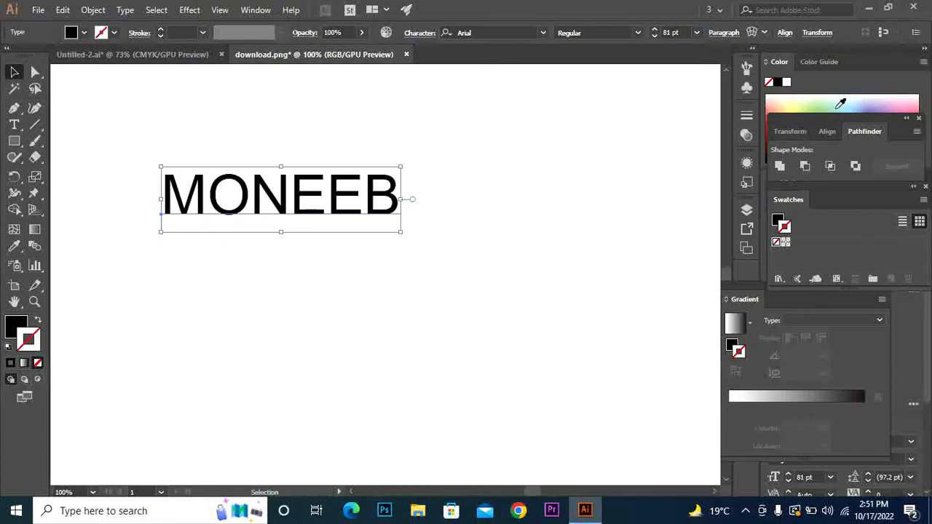
left_click_drag(836, 118, 851, 212)
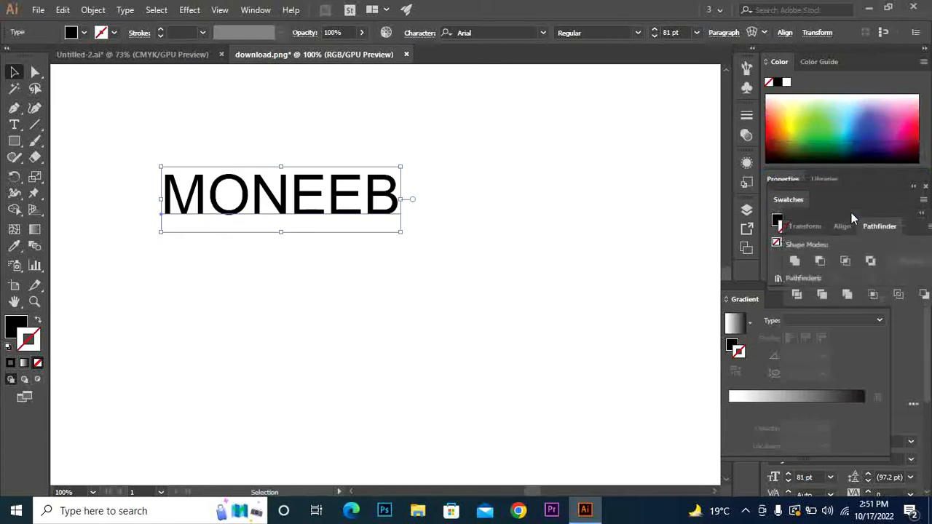
left_click(799, 123)
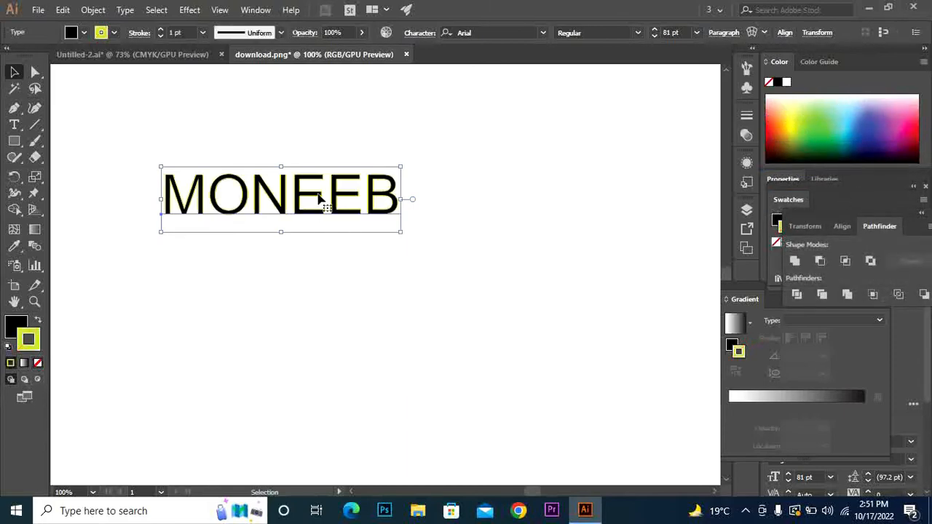
Reduce the stroke weight to 0 pt so the letters are plain black fill
left_click(161, 28)
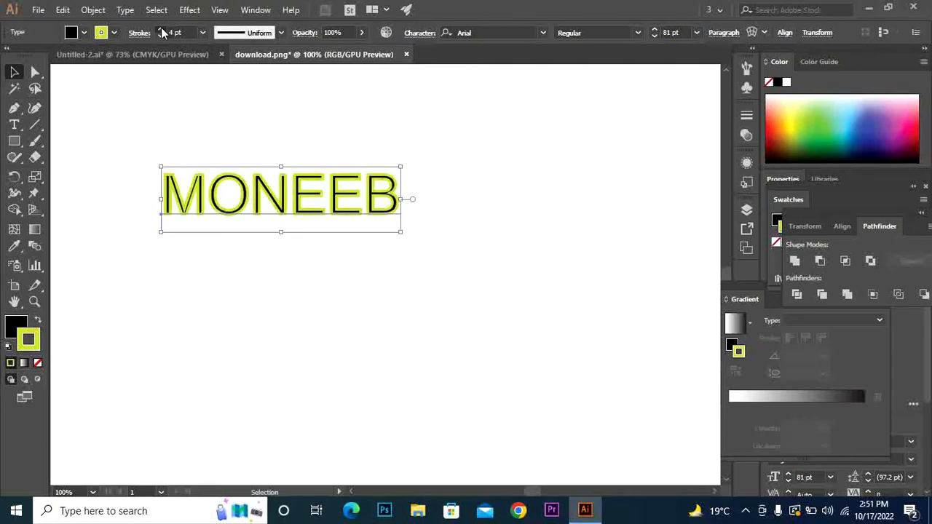
left_click(160, 28)
left_click(161, 35)
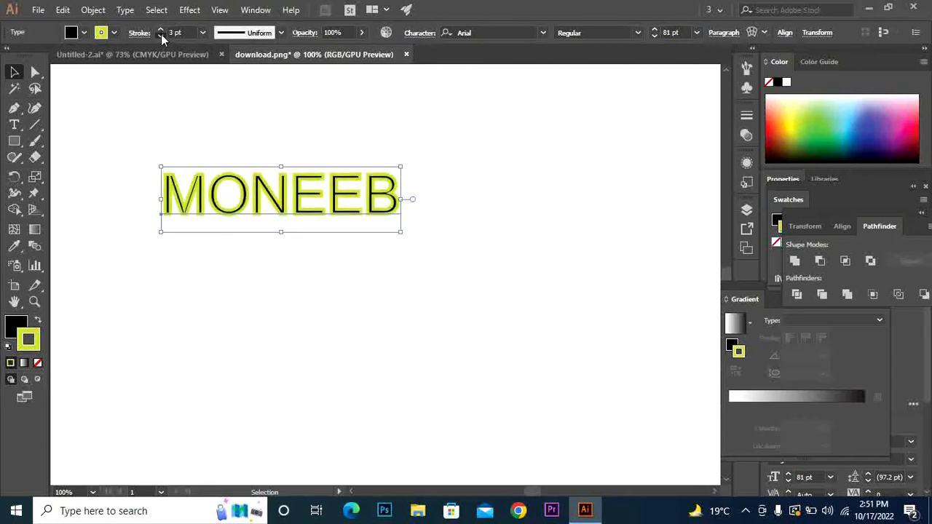
left_click(161, 35)
left_click(161, 35)
left_click(161, 35)
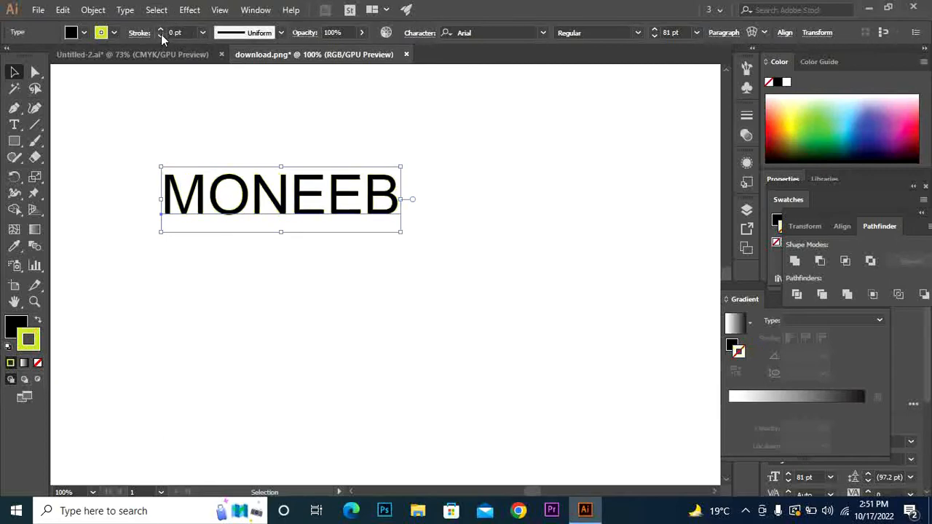
left_click(161, 35)
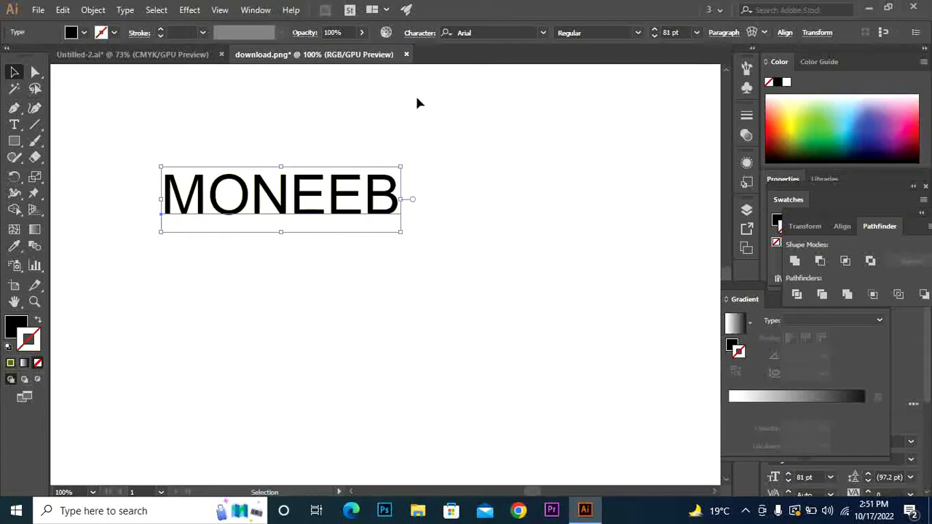
left_click(18, 326)
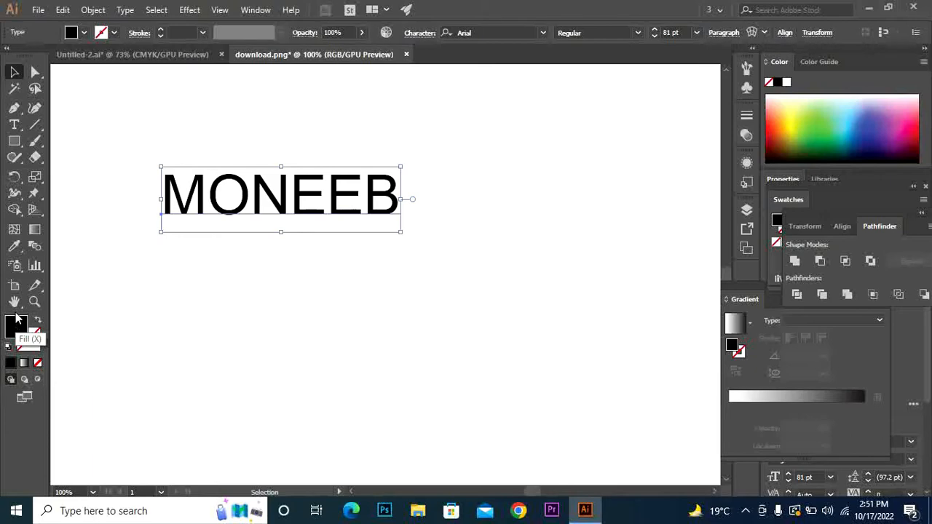
Open the Character panel for the name text via Window > Type > Character
left_click(254, 10)
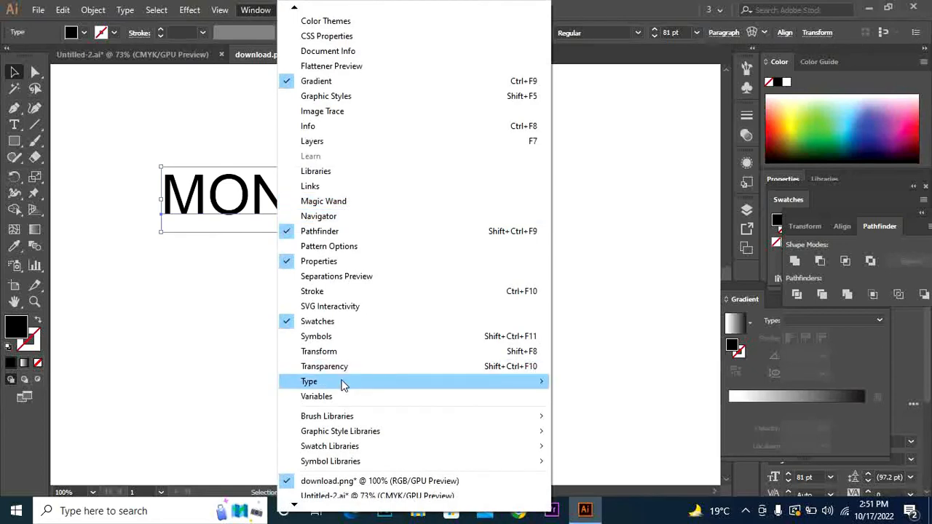
mouse_move(344, 383)
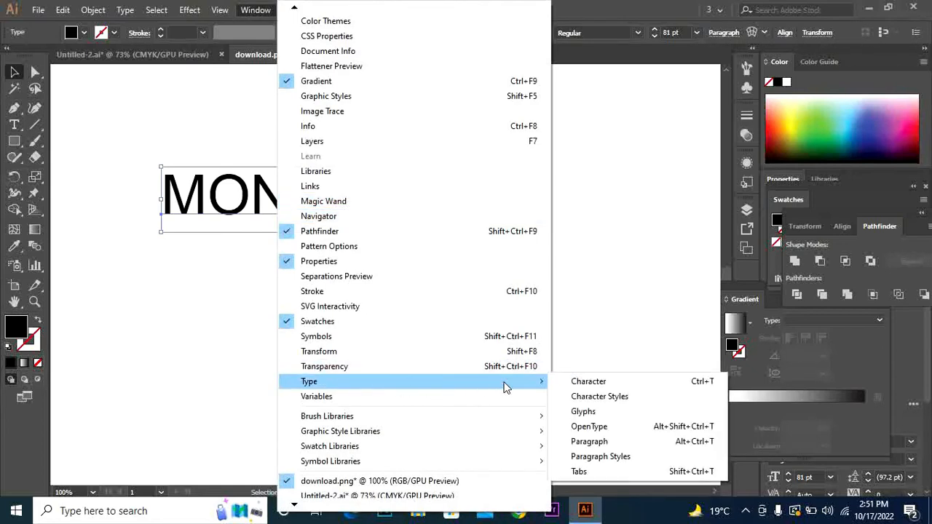
left_click(569, 384)
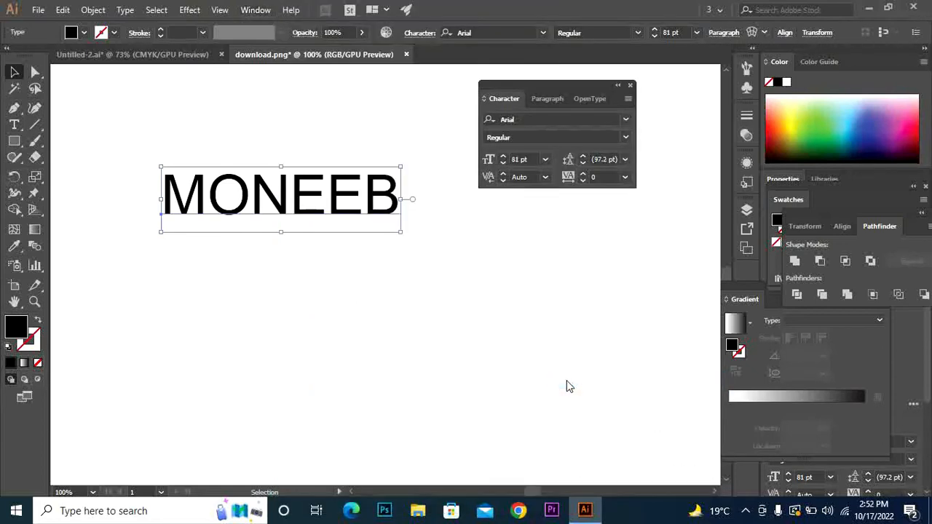
left_click(631, 85)
left_click(629, 86)
key("ctrl+t")
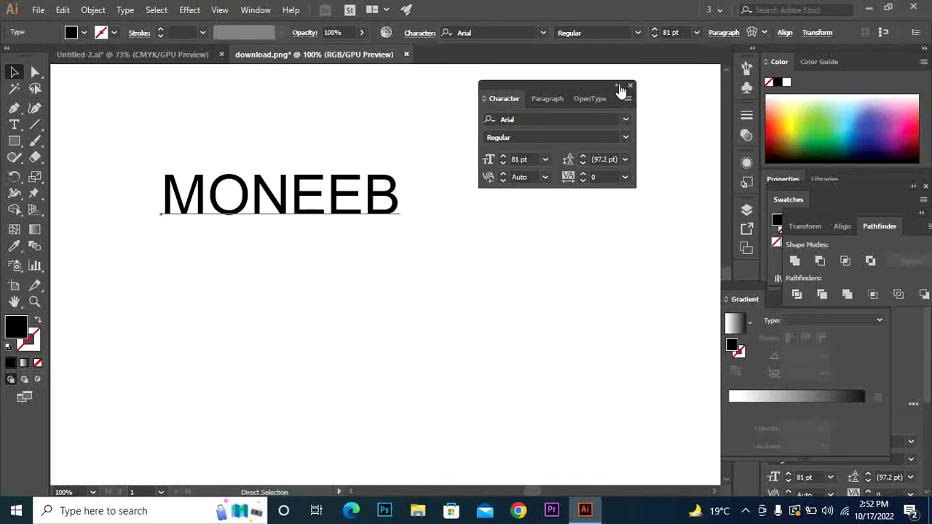
Show all Character options and move the panel up and to the right
left_click(628, 100)
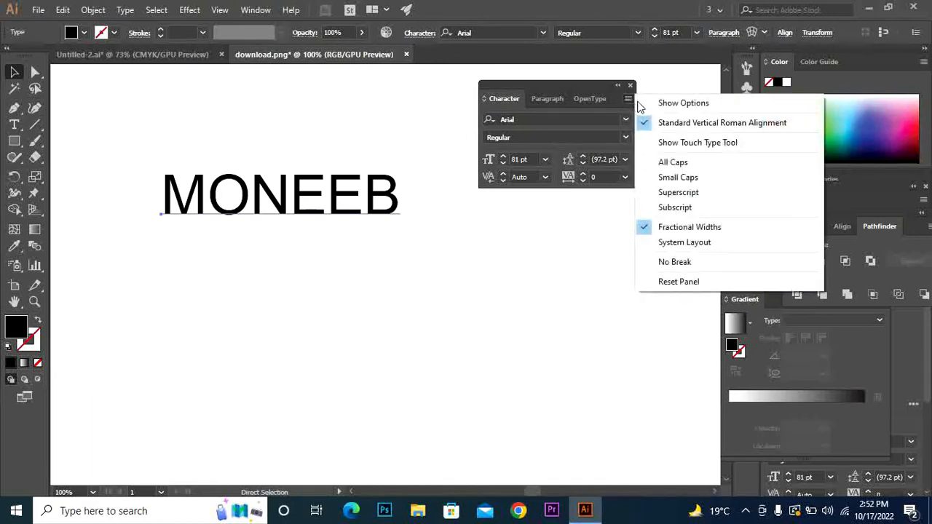
left_click(661, 104)
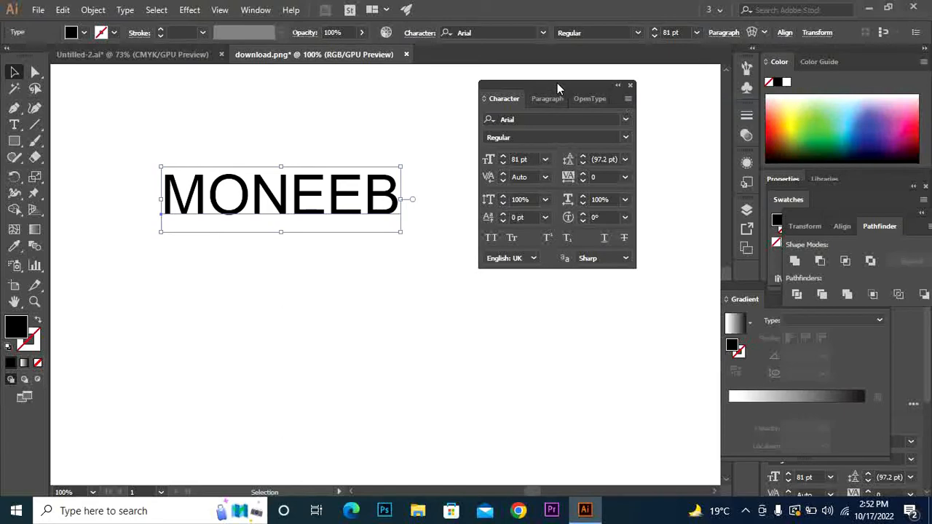
left_click_drag(557, 83, 608, 84)
left_click_drag(626, 87, 629, 74)
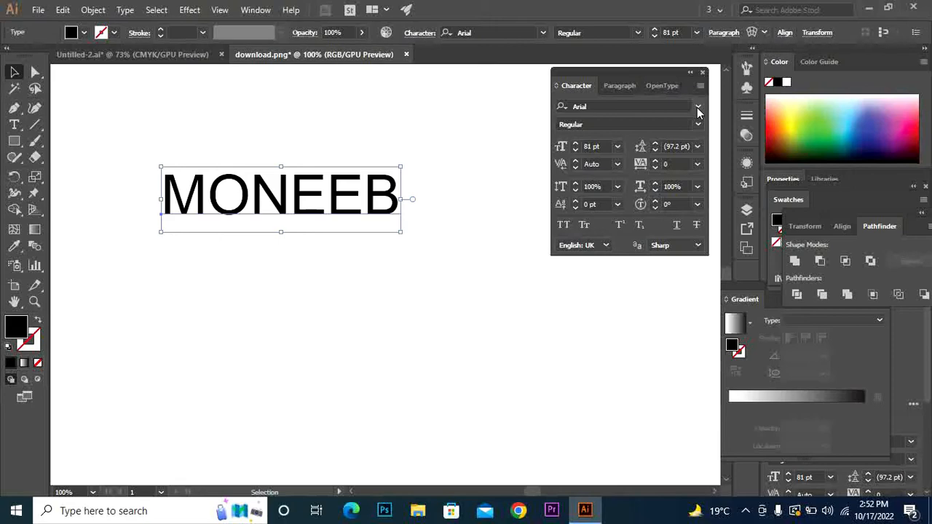
Confirm Arial as the font family and Regular as the style in the Character panel
left_click(697, 108)
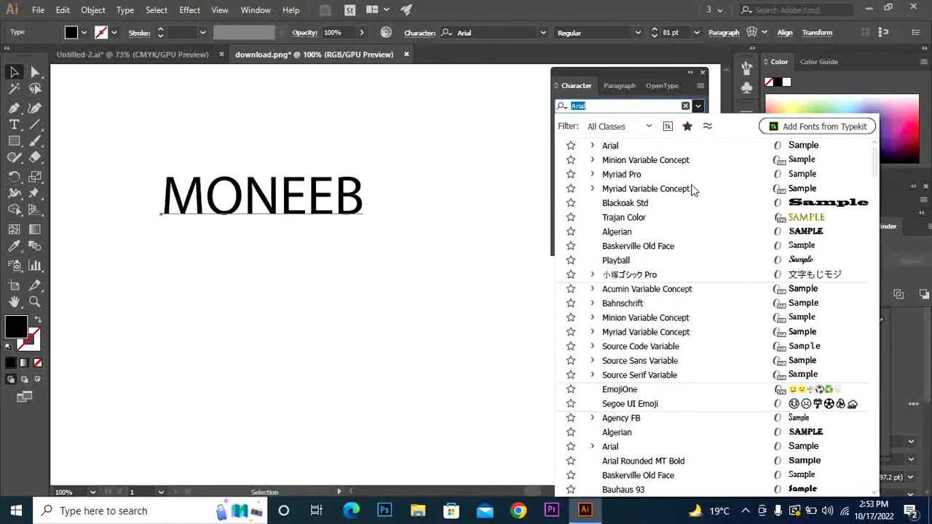
left_click(689, 146)
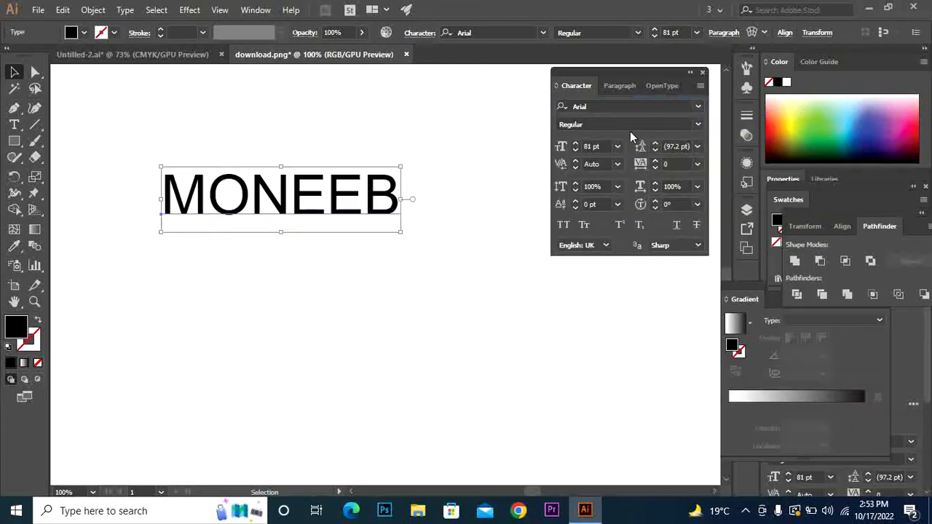
left_click(699, 125)
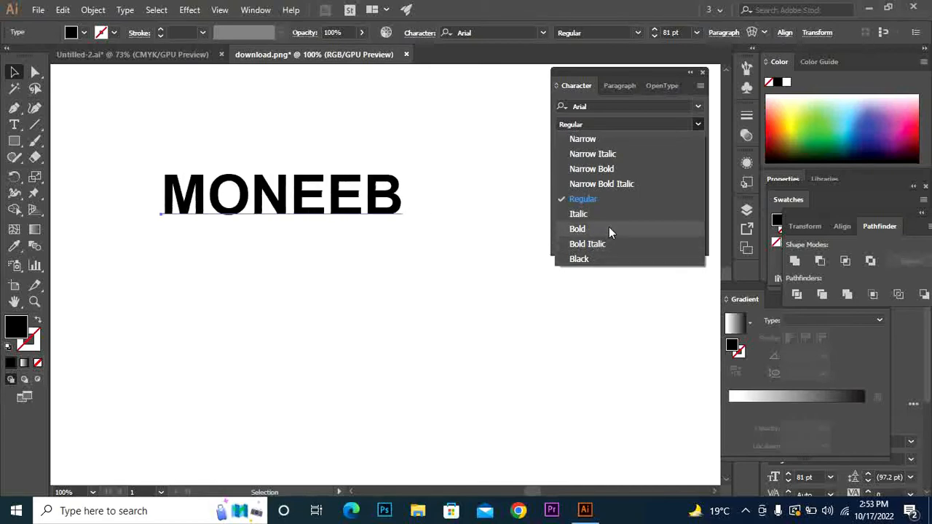
left_click(613, 198)
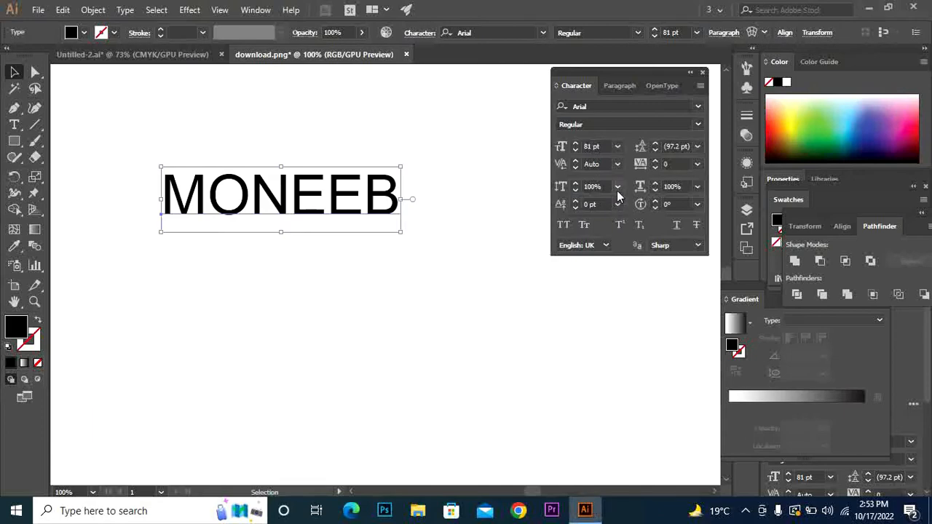
left_click(701, 124)
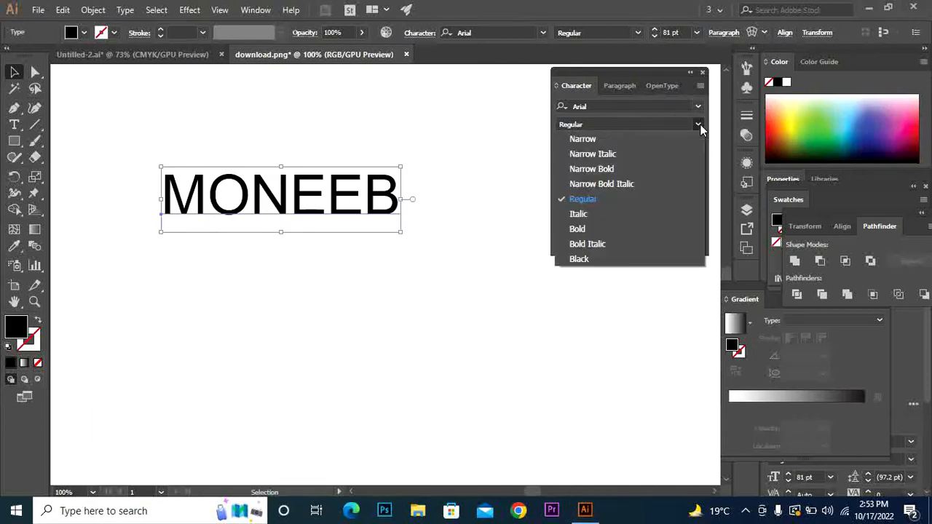
left_click(700, 124)
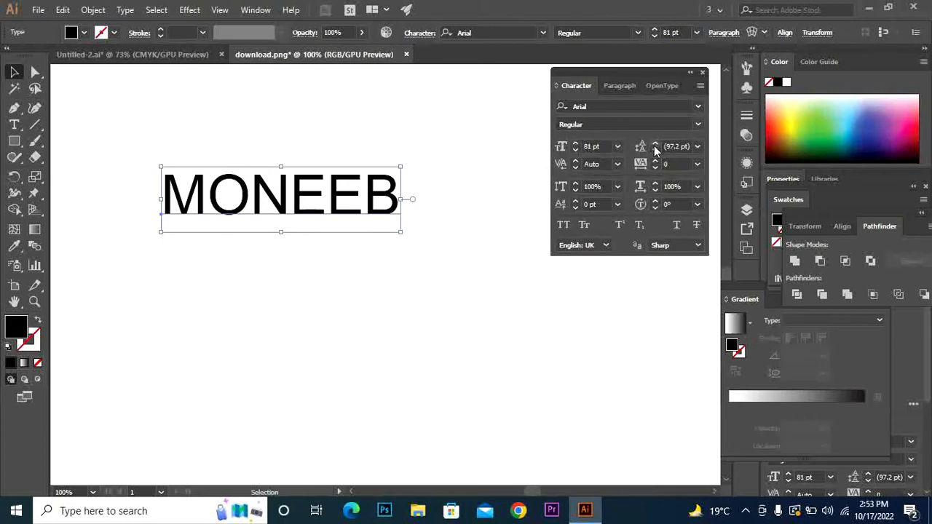
Adjust the font size with the spinner arrows to 87 pt
left_click(576, 145)
left_click(576, 145)
left_click(576, 145)
left_click(577, 145)
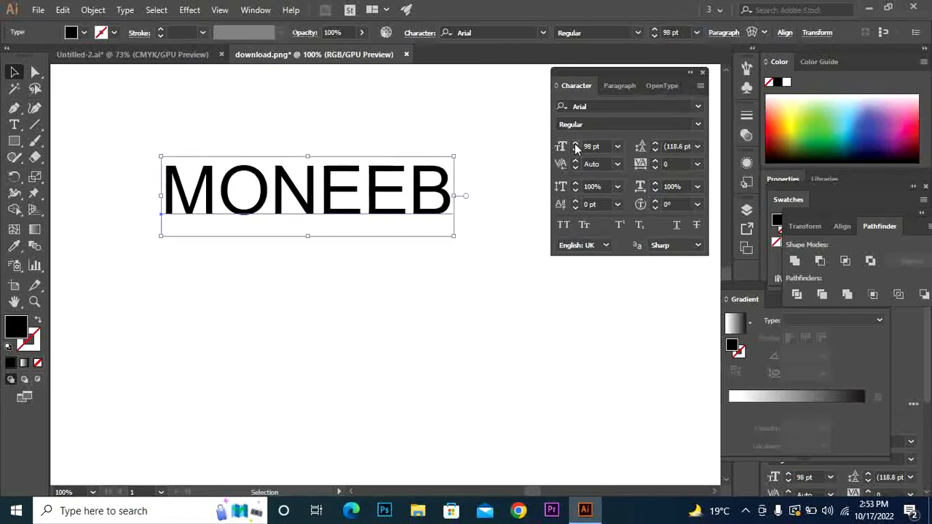
left_click(576, 152)
left_click(576, 151)
left_click(576, 152)
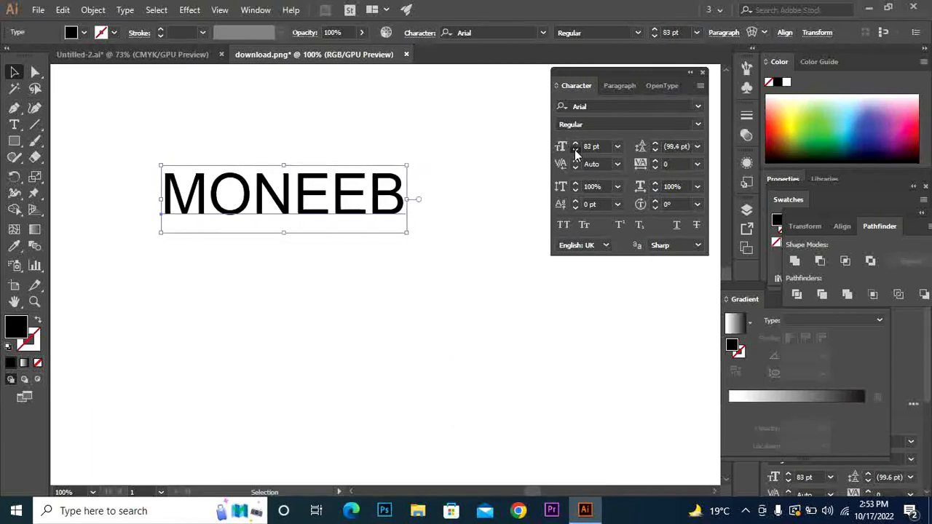
left_click(576, 151)
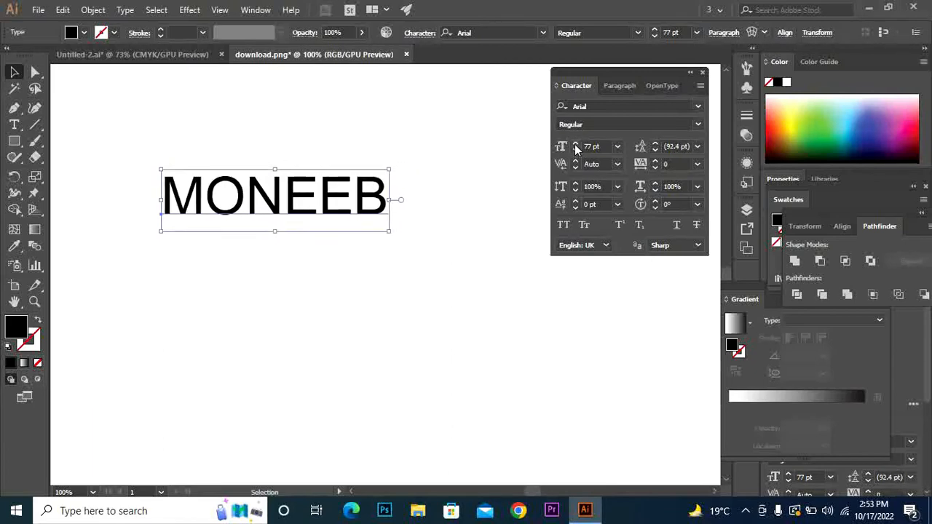
left_click(576, 145)
left_click(577, 145)
left_click(576, 146)
left_click(576, 146)
left_click(576, 145)
left_click(576, 145)
left_click(576, 146)
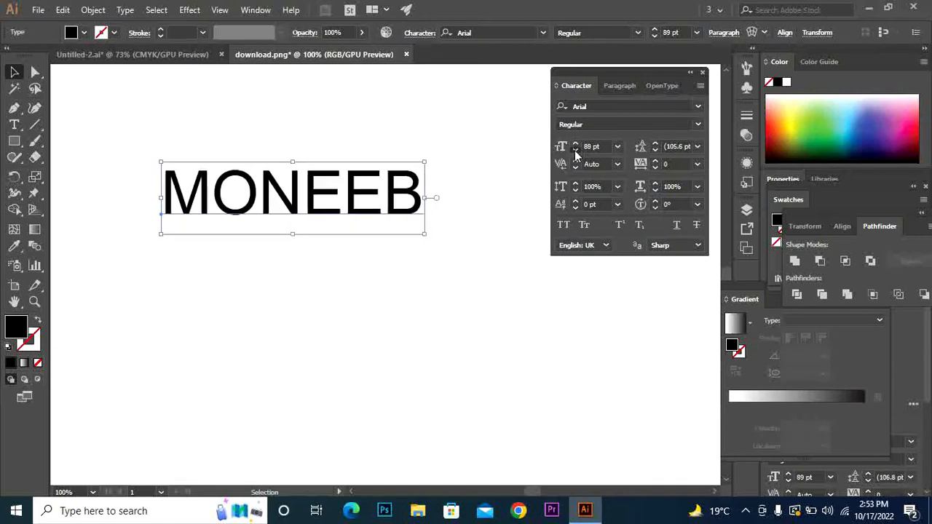
left_click(576, 145)
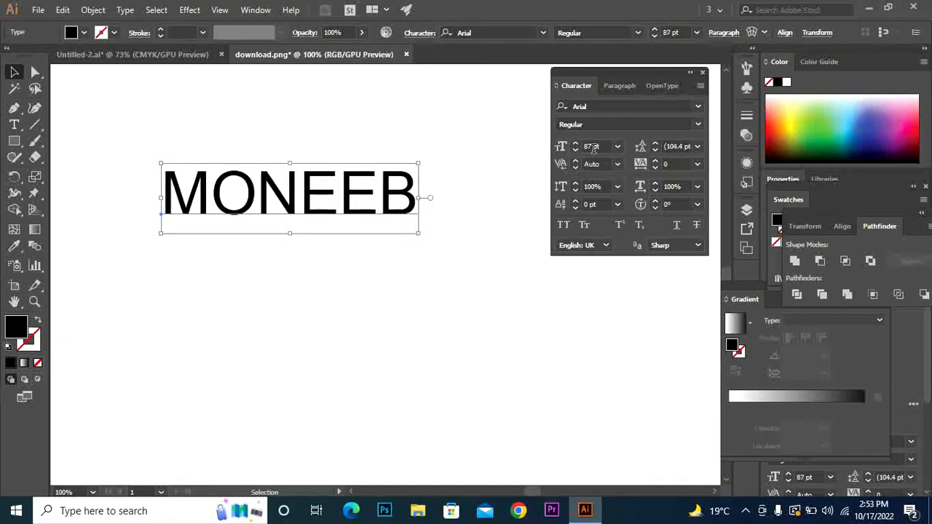
Raise the name's tracking to about 9
left_click(654, 161)
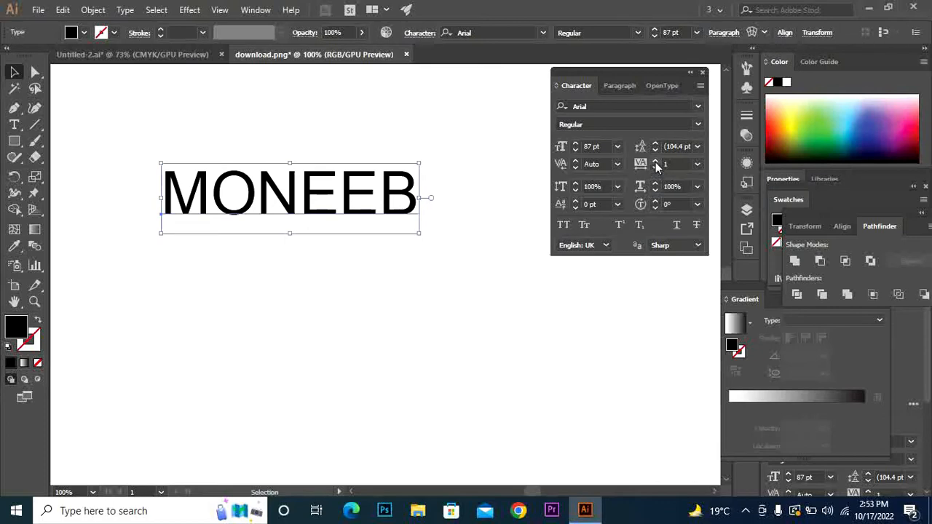
left_click(654, 161)
left_click(654, 162)
left_click(655, 162)
left_click(654, 162)
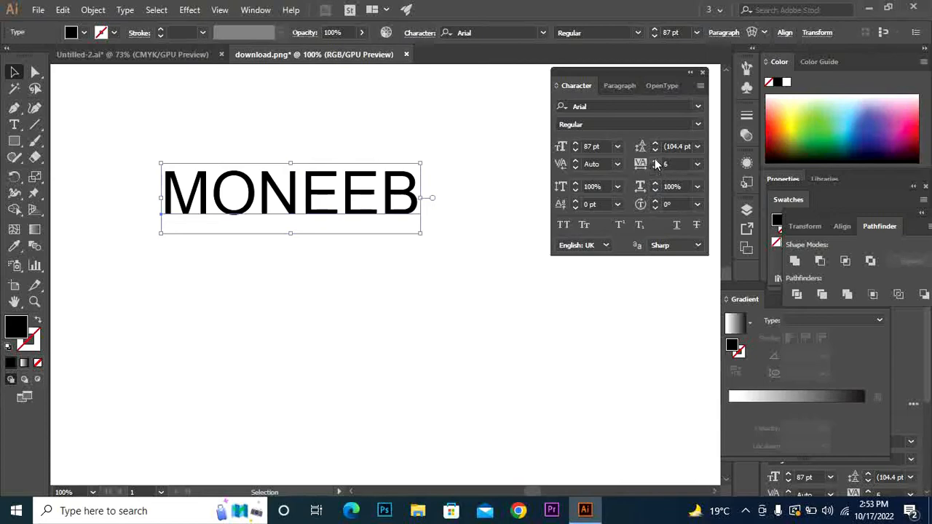
left_click(654, 162)
left_click(655, 161)
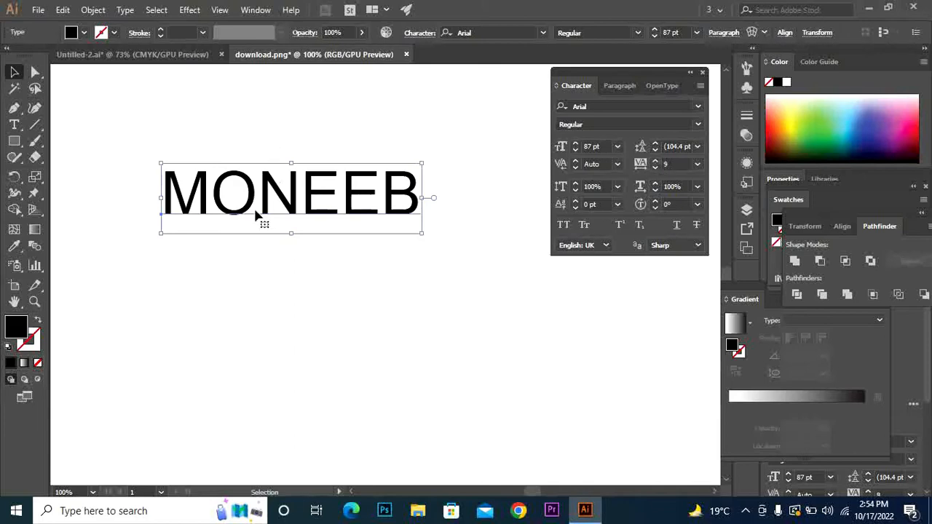
Delete the stray space between the first two letters, then raise tracking again
left_click(14, 124)
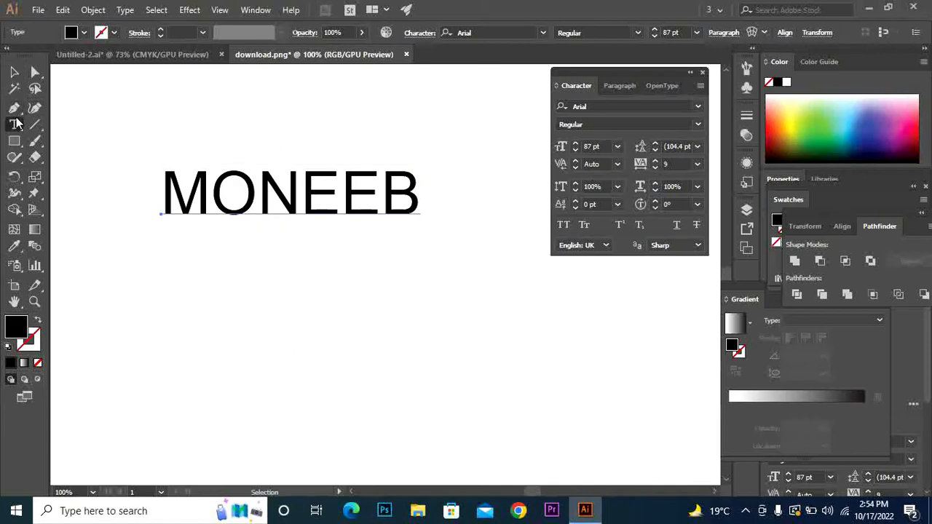
left_click(211, 192)
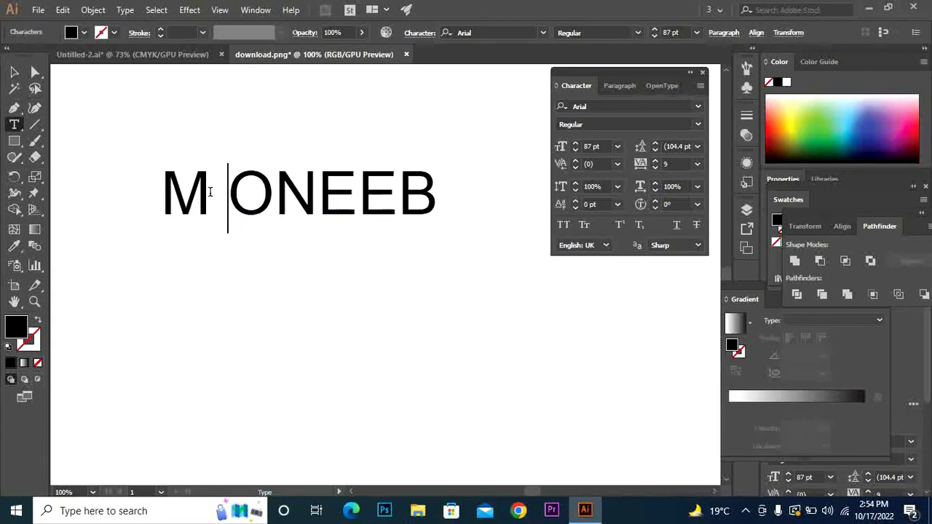
key("BackSpace")
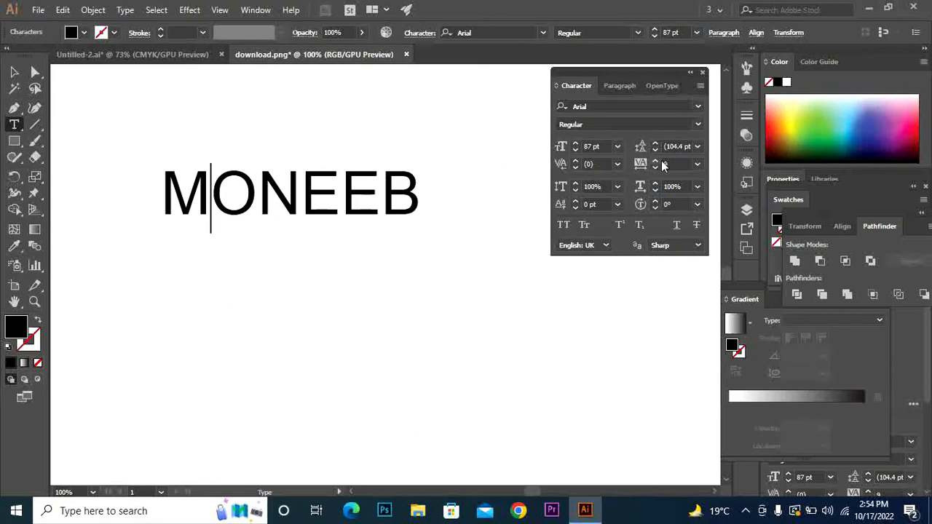
left_click(13, 71)
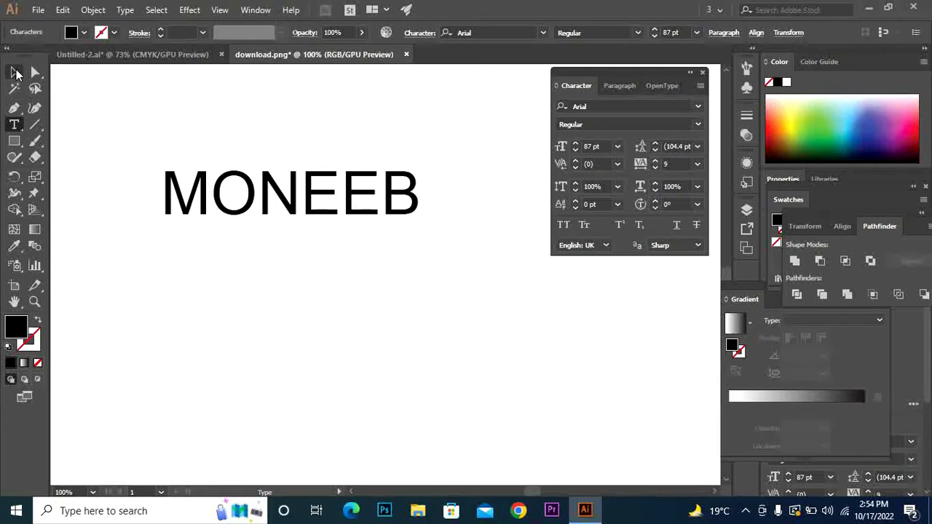
left_click(655, 161)
Increase the whole text's tracking and shift it slightly left on the artboard
left_click_drag(654, 161, 656, 165)
left_click_drag(292, 182, 269, 187)
left_click(142, 85)
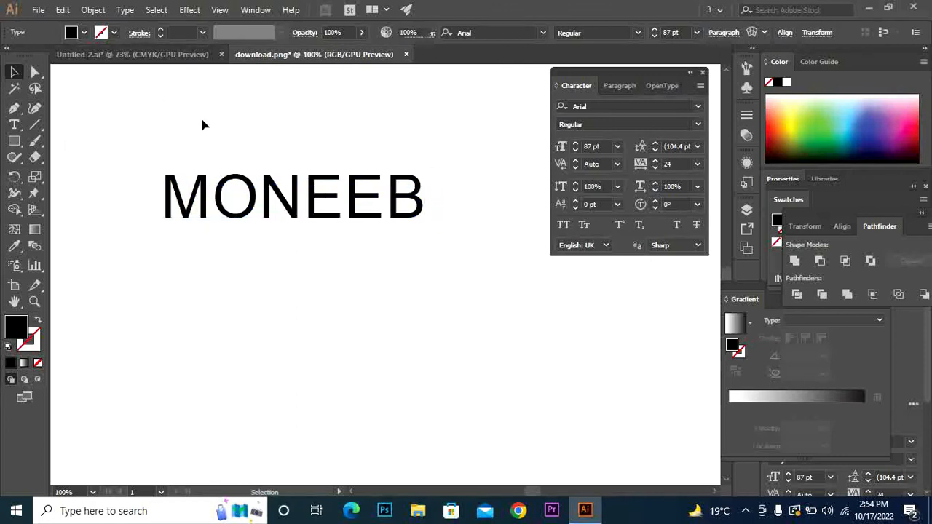
Select the letter N and adjust its tracking up and back down with the spinner
left_click(13, 127)
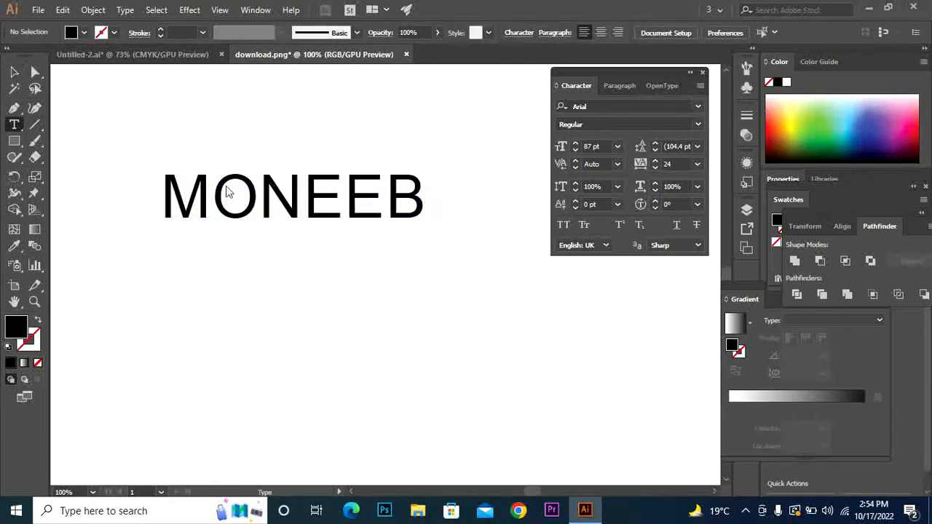
left_click_drag(275, 196, 292, 202)
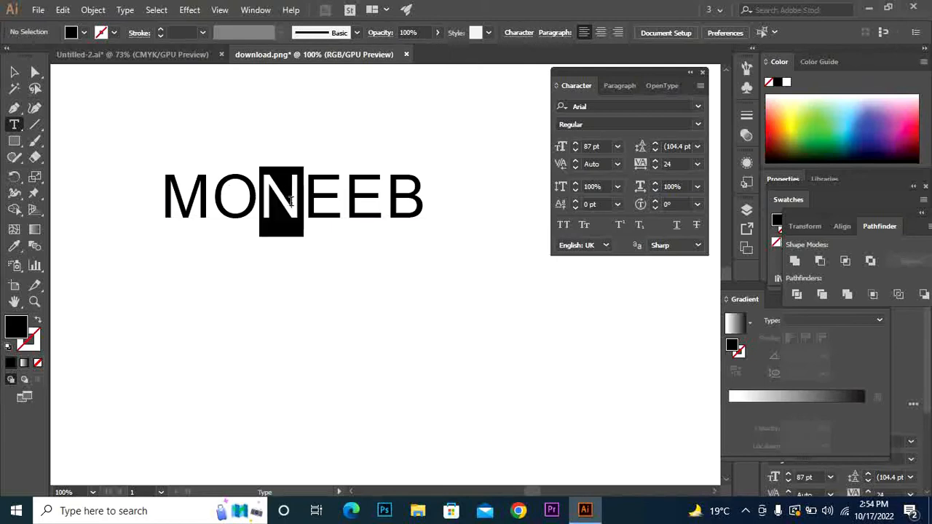
left_click(655, 161)
left_click(654, 162)
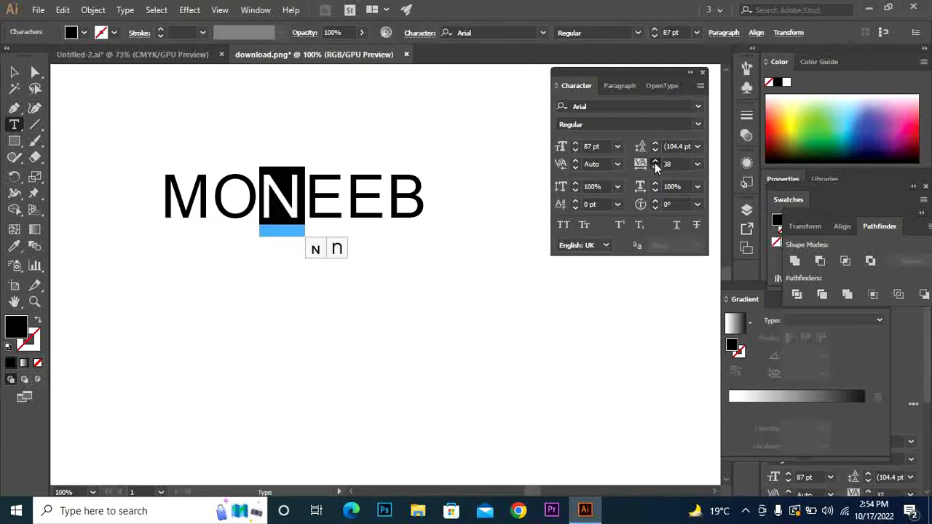
left_click(655, 162)
left_click(654, 162)
left_click(654, 163)
left_click(654, 162)
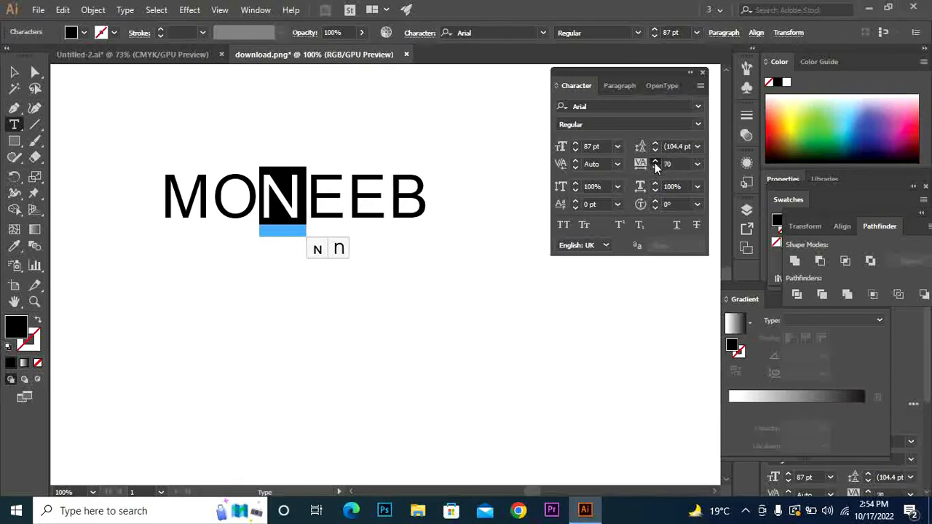
left_click(655, 162)
left_click(654, 163)
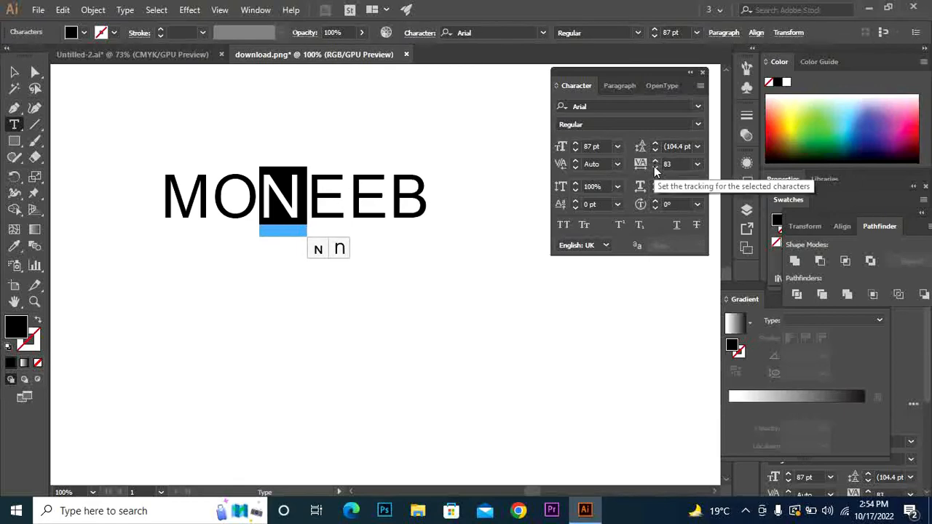
left_click(654, 169)
left_click(654, 168)
left_click(654, 168)
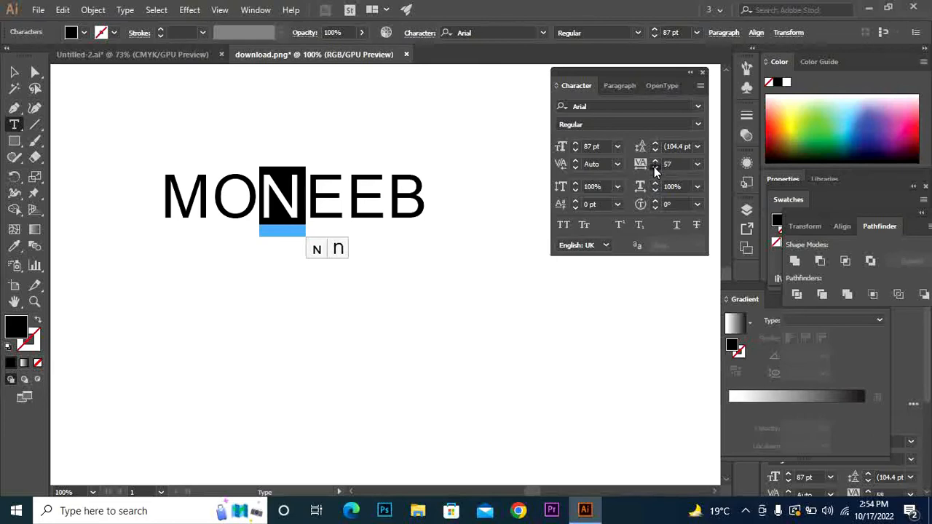
left_click(654, 169)
left_click(655, 169)
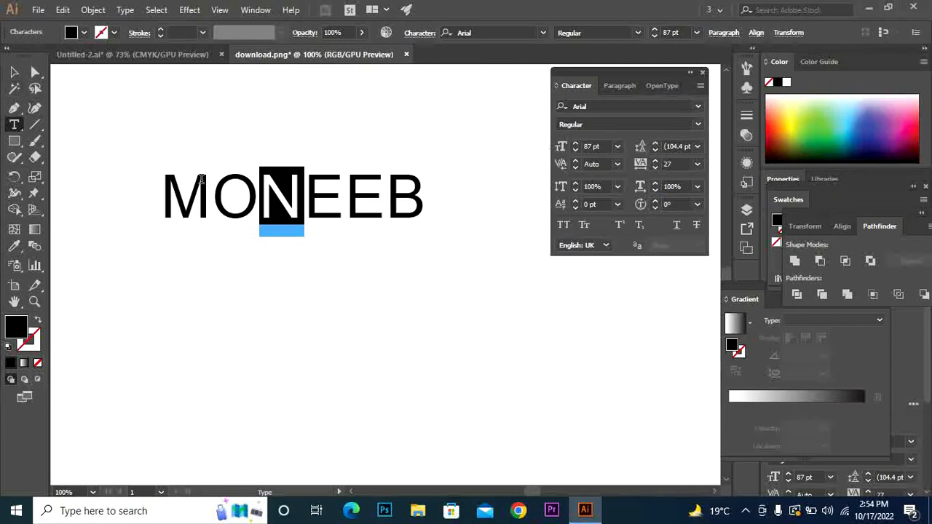
Widen the spacing after the N with Alt+Right and undo an accidental letter replacement
key("ctrl")
key("alt+Right")
key("alt+Right")
key("alt+Right")
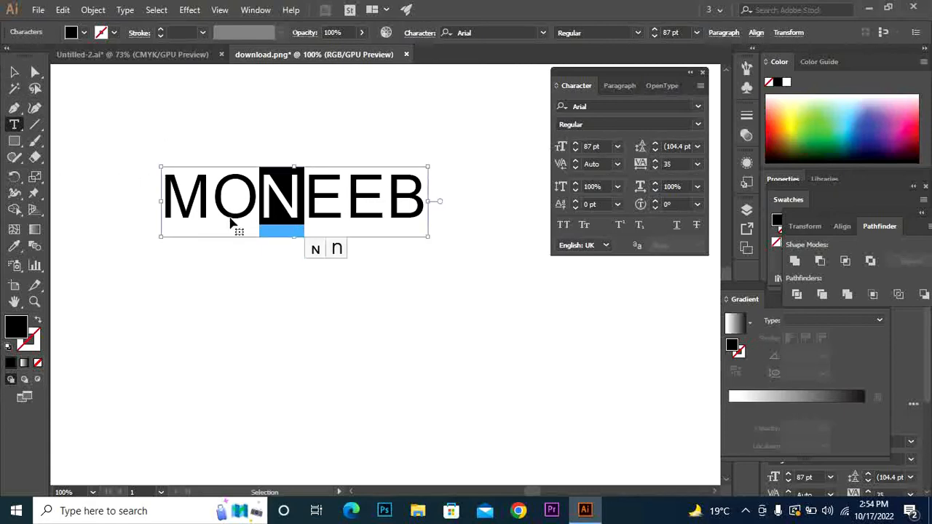
key("alt+Right")
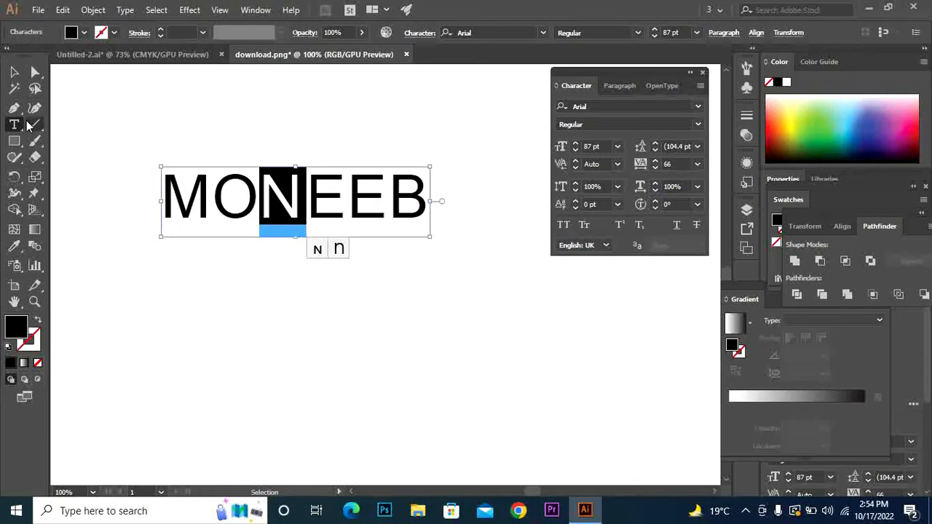
type("zz")
key("ctrl")
key("ctrl+z")
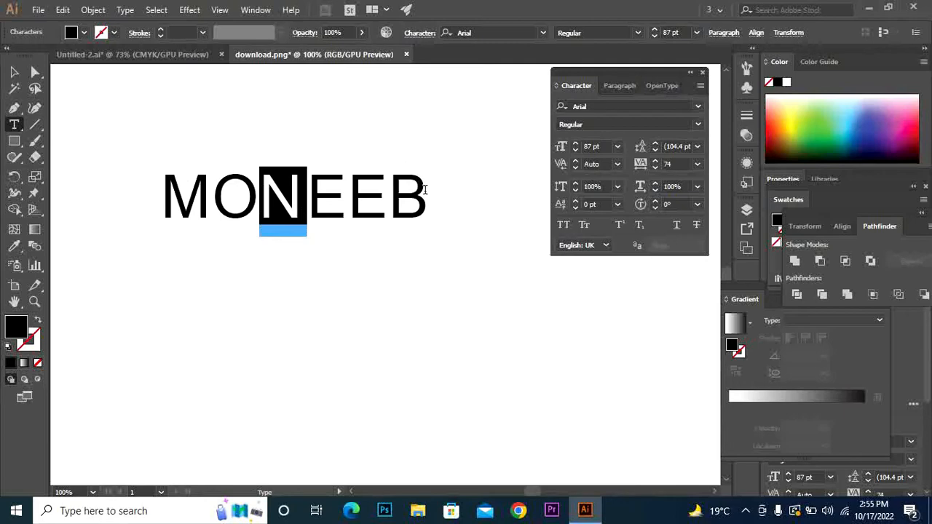
left_click(423, 194)
Type a second line, a short phrase starting with a first name, and undo a stray text area
key("Return")
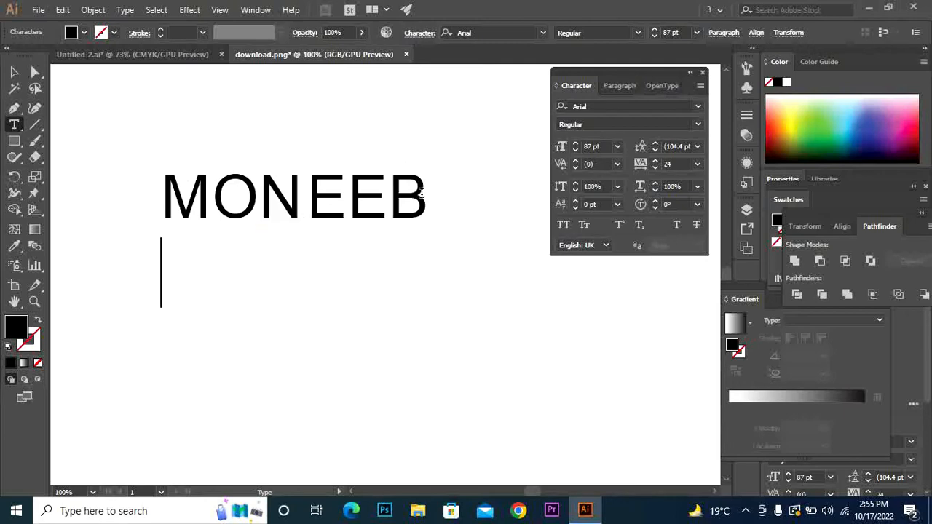
type("a")
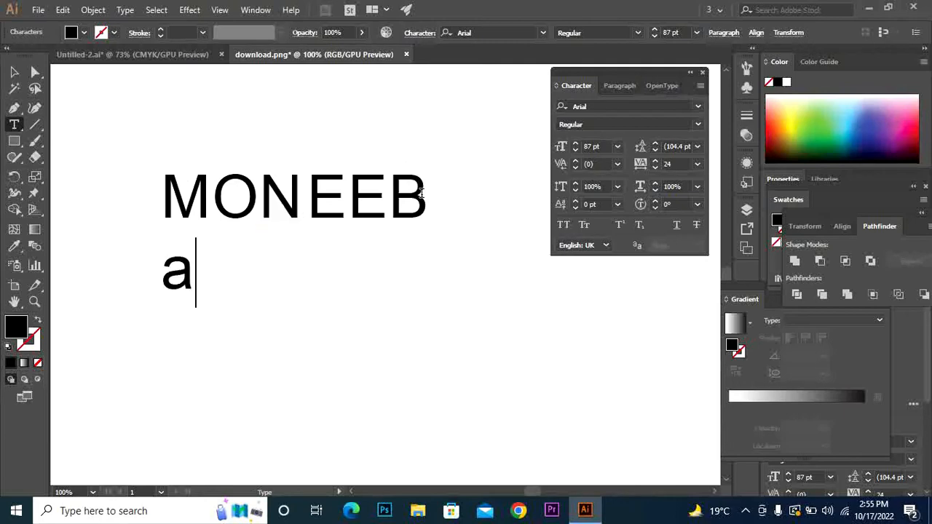
type("li is a")
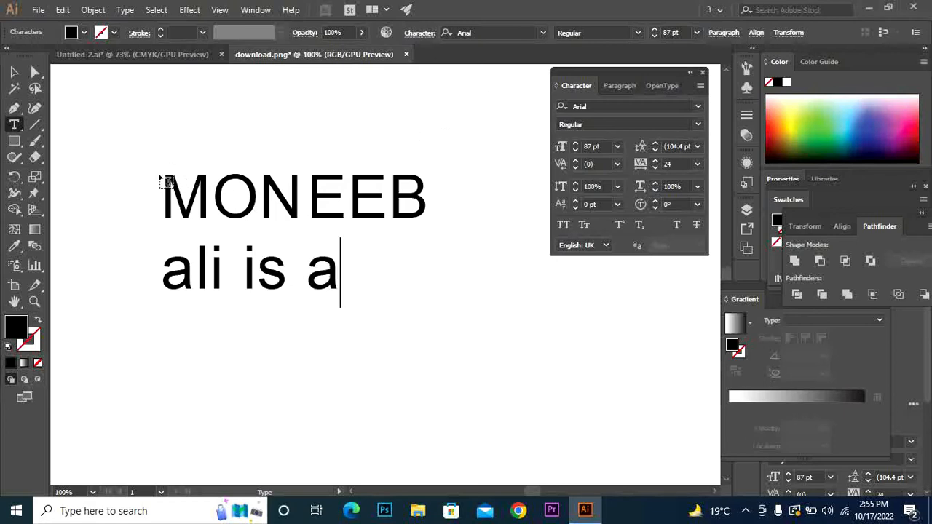
left_click_drag(160, 176, 389, 286)
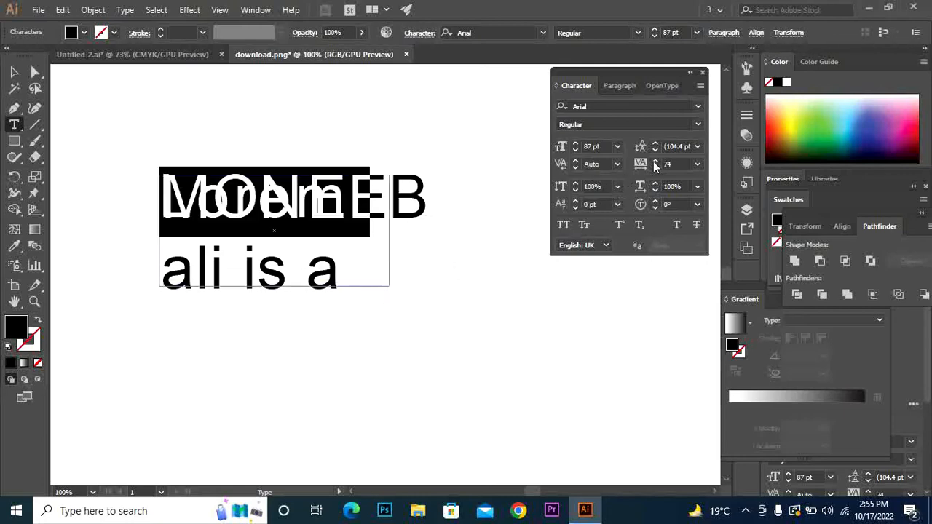
left_click(436, 263, "ctrl")
key("ctrl+z")
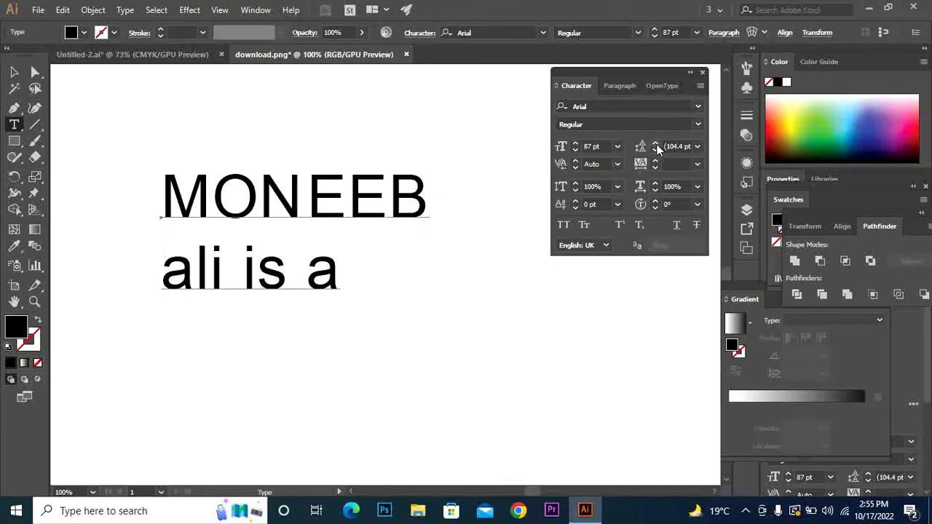
Set the leading to 108 pt, dismiss the kerning warning, and begin deleting the second line
left_click_drag(656, 143, 656, 152)
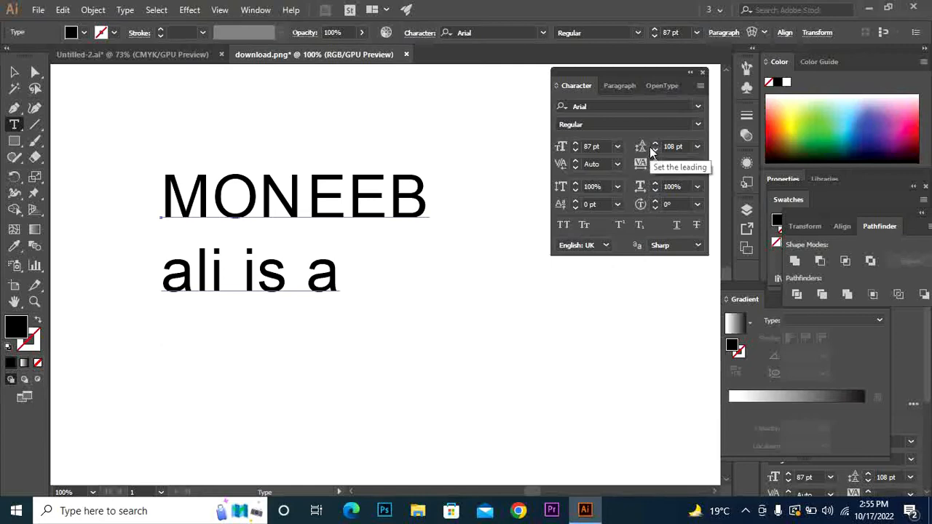
left_click(575, 162)
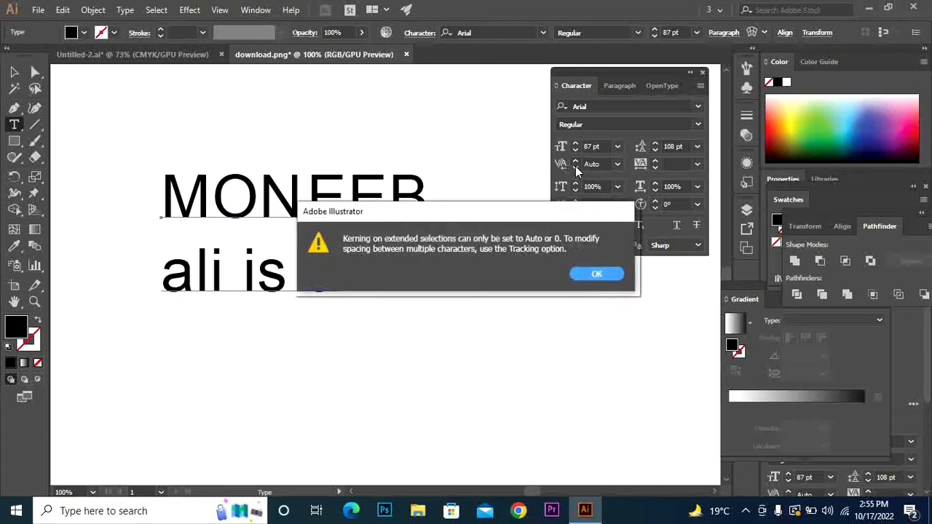
left_click(616, 281)
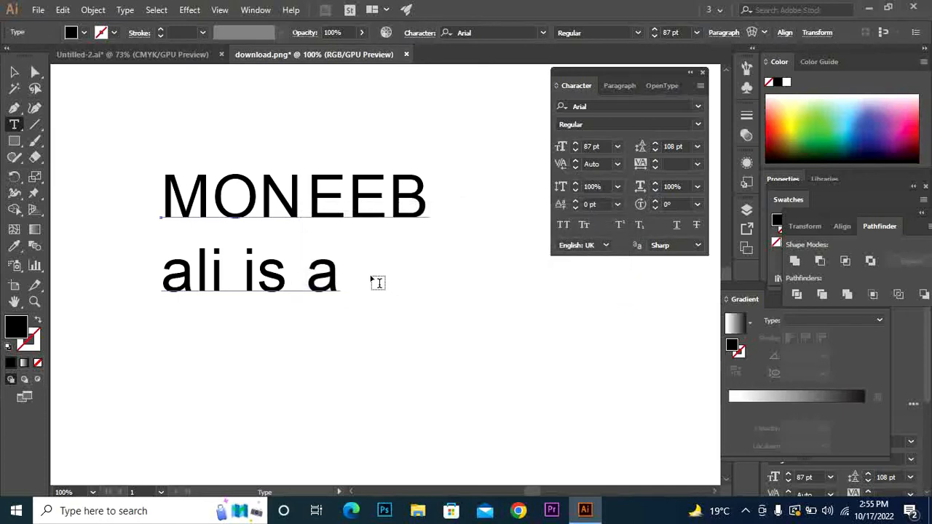
left_click(335, 273)
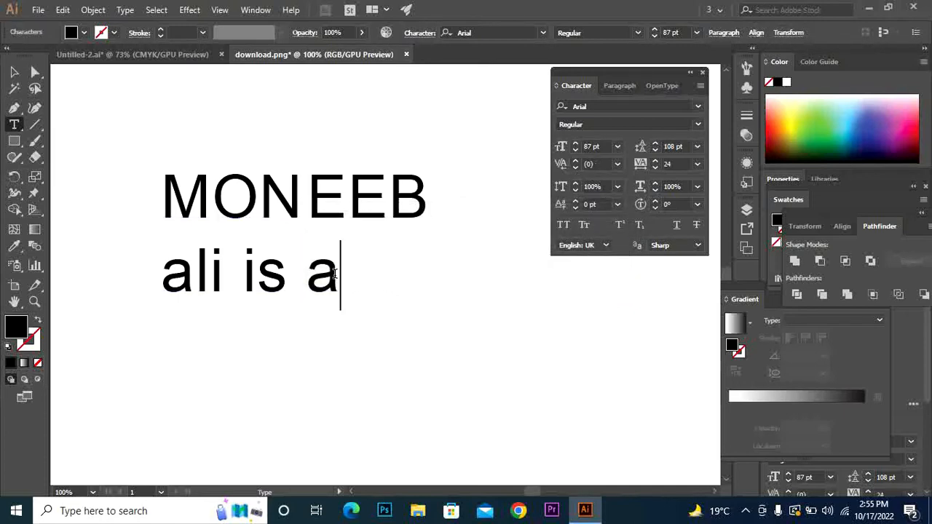
key("BackSpace")
key("BackSpace")
key("BackSpace")
key("BackSpace")
key("BackSpace")
key("BackSpace")
key("BackSpace")
key("BackSpace")
key("BackSpace")
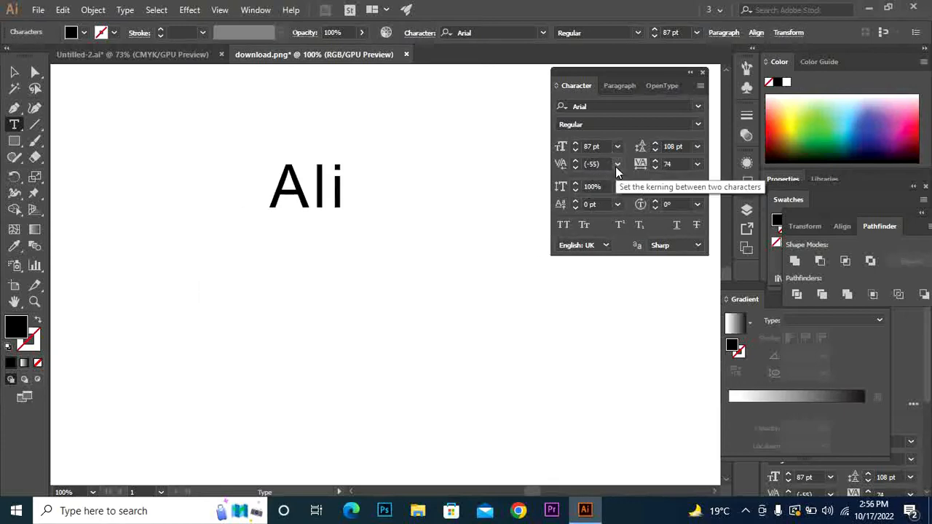
Try kerning between A and l at -100, then at 75
left_click(616, 165)
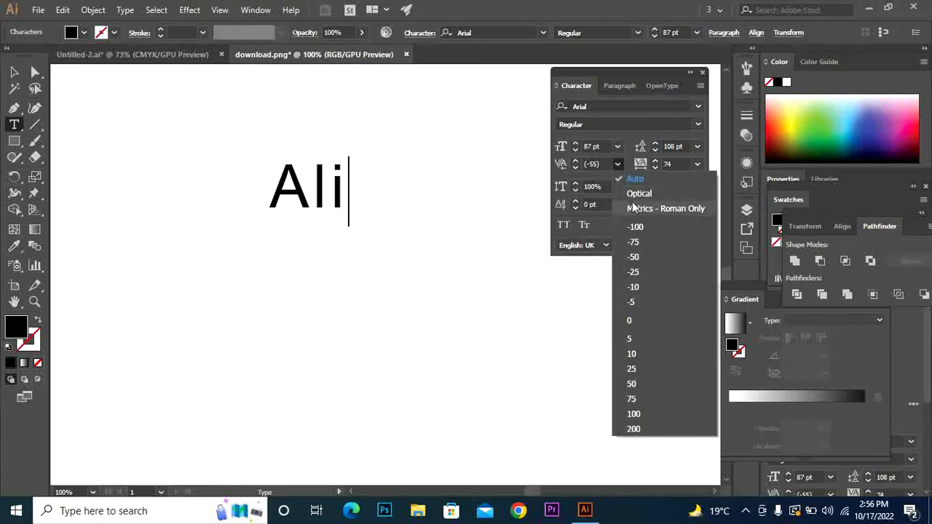
left_click(319, 192)
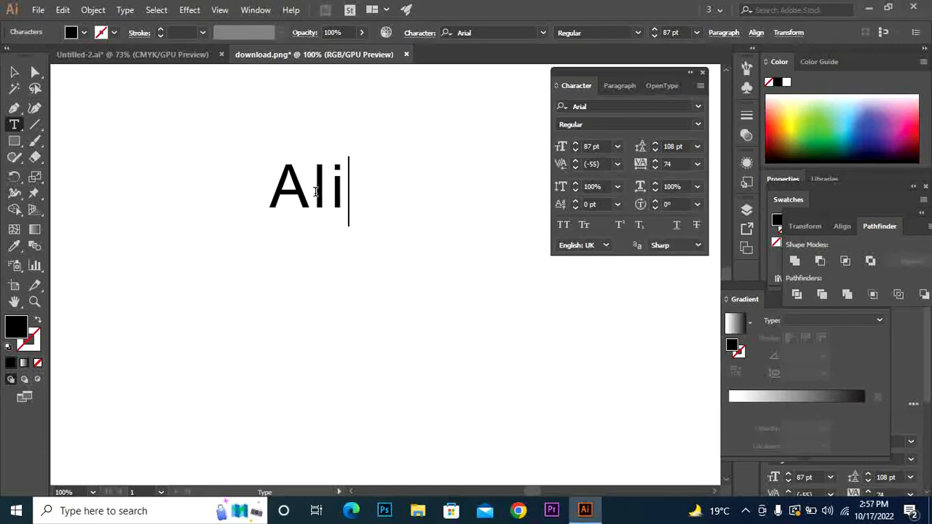
left_click(312, 191)
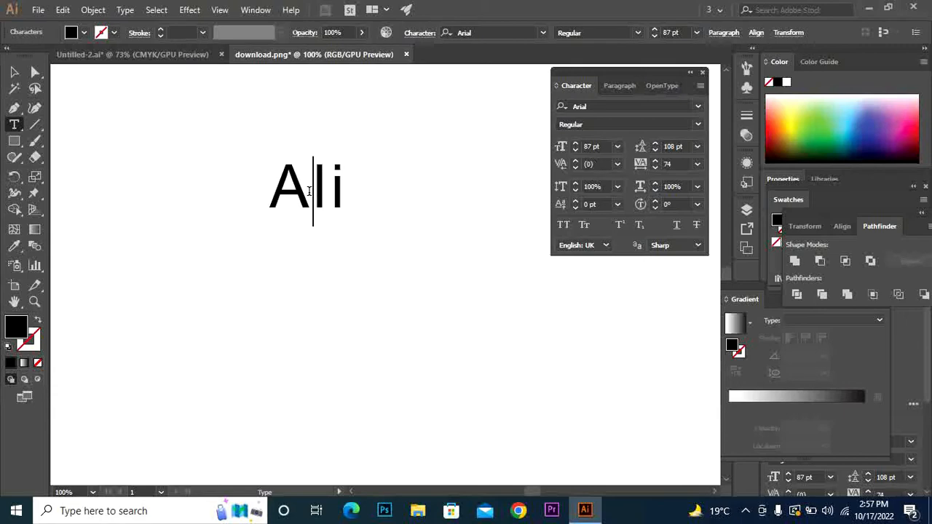
left_click(616, 165)
left_click(634, 226)
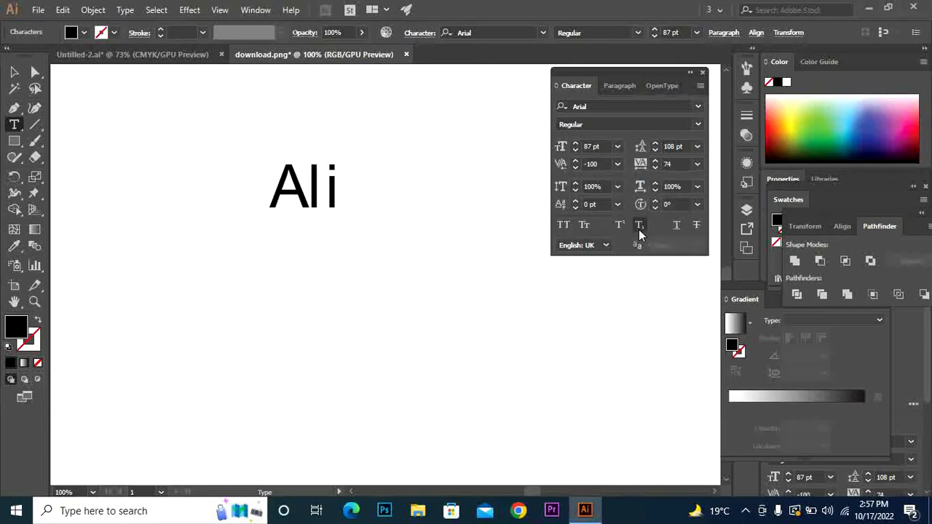
left_click(617, 164)
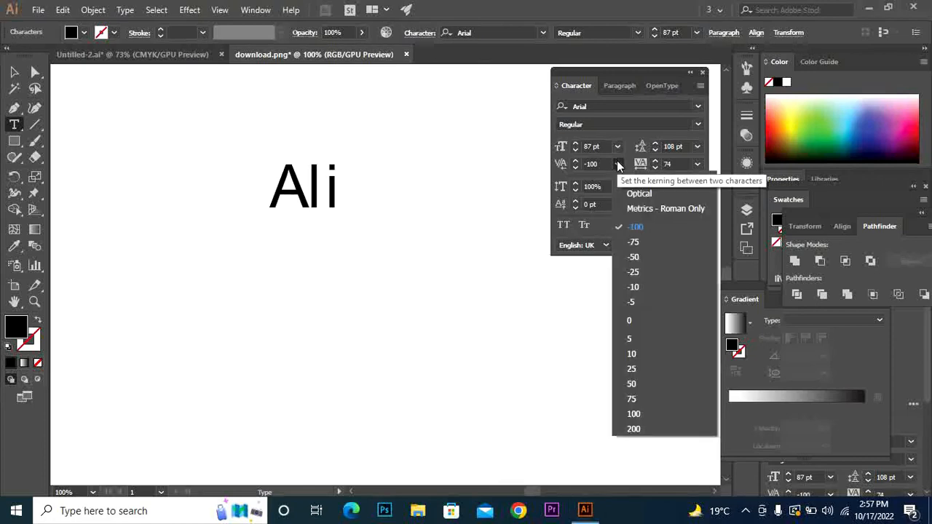
left_click(662, 396)
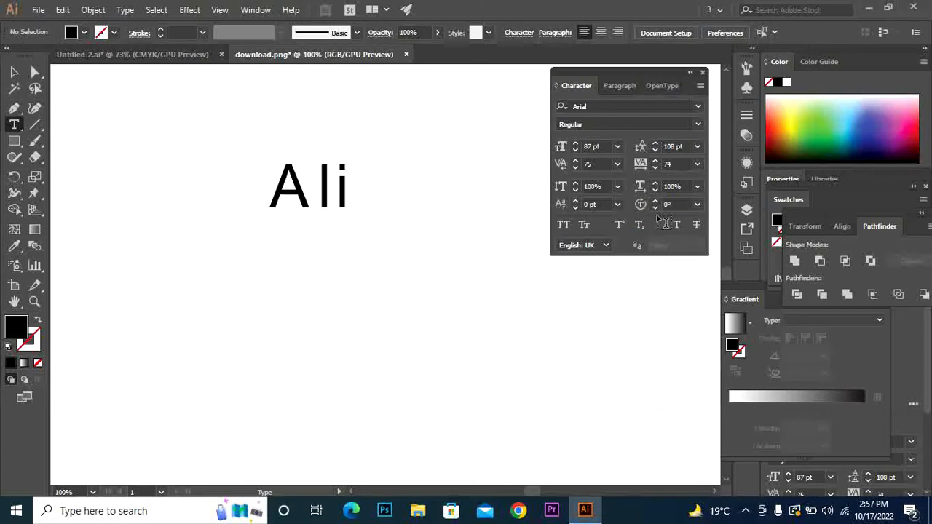
Cycle the Ali kerning through -100 and Optical, settling on Auto
left_click(618, 163)
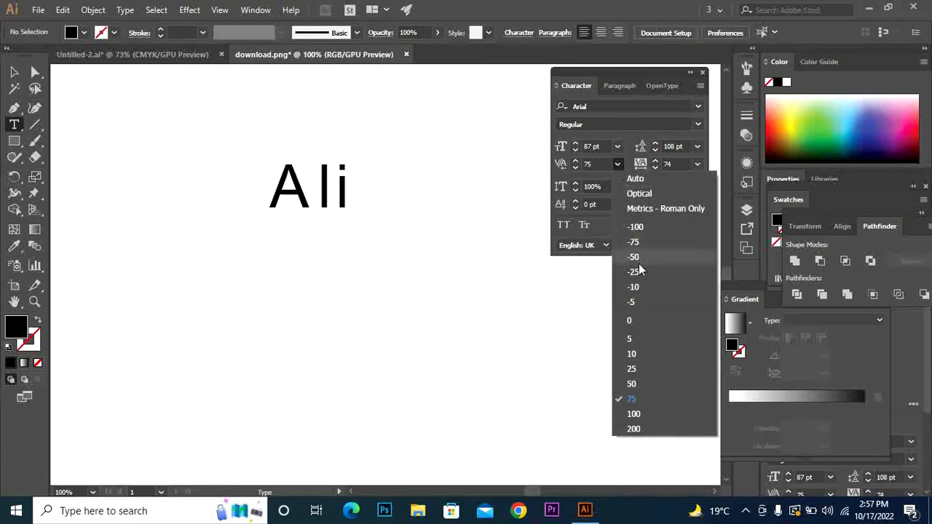
left_click(644, 227)
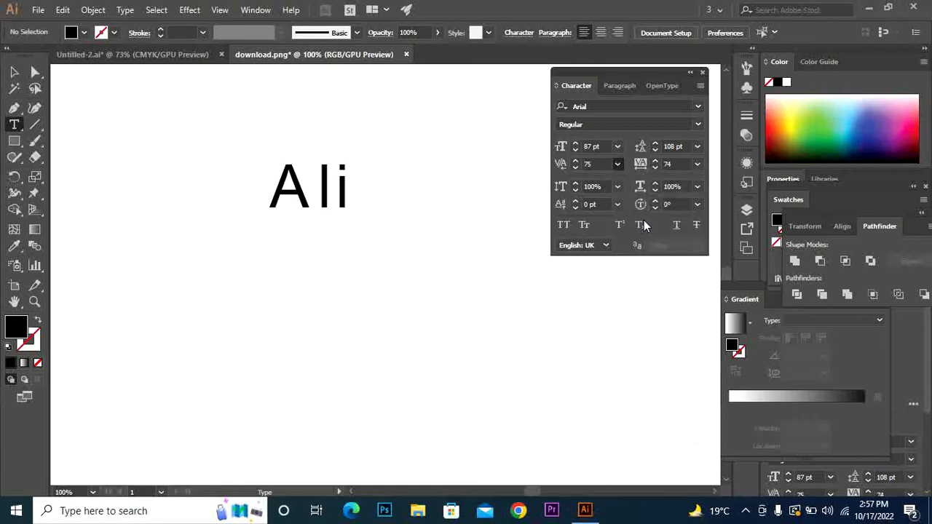
left_click(616, 163)
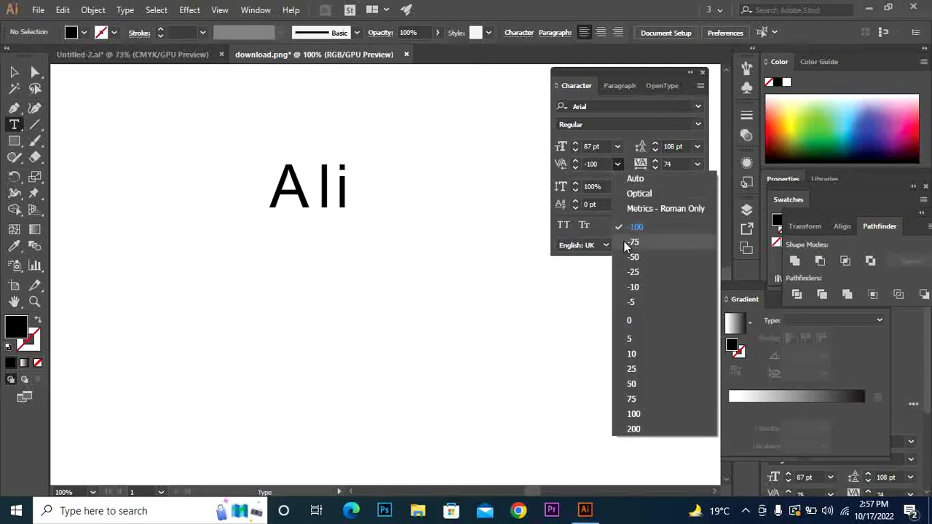
left_click(640, 194)
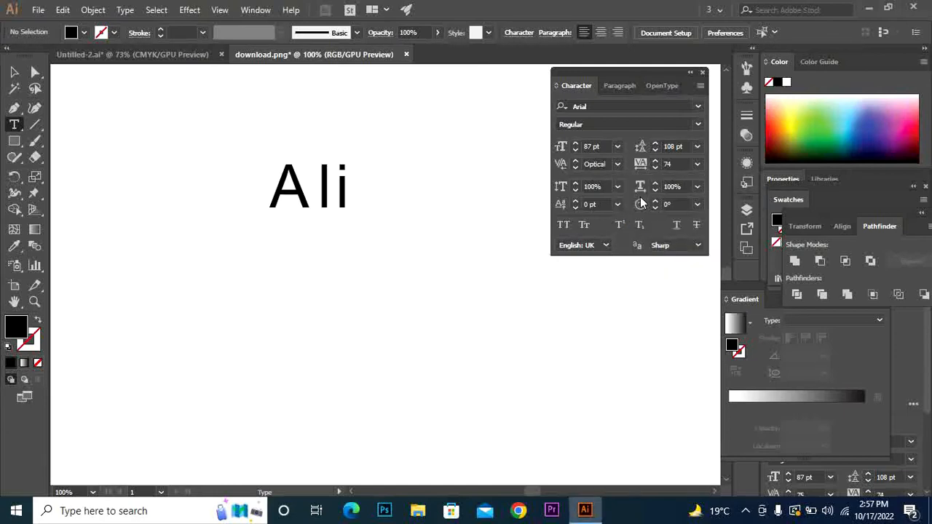
left_click(616, 164)
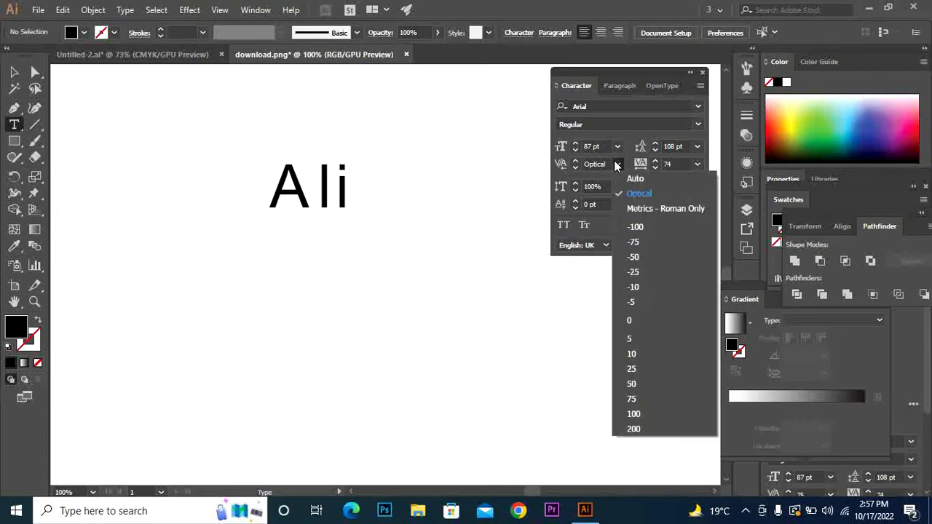
left_click(627, 177)
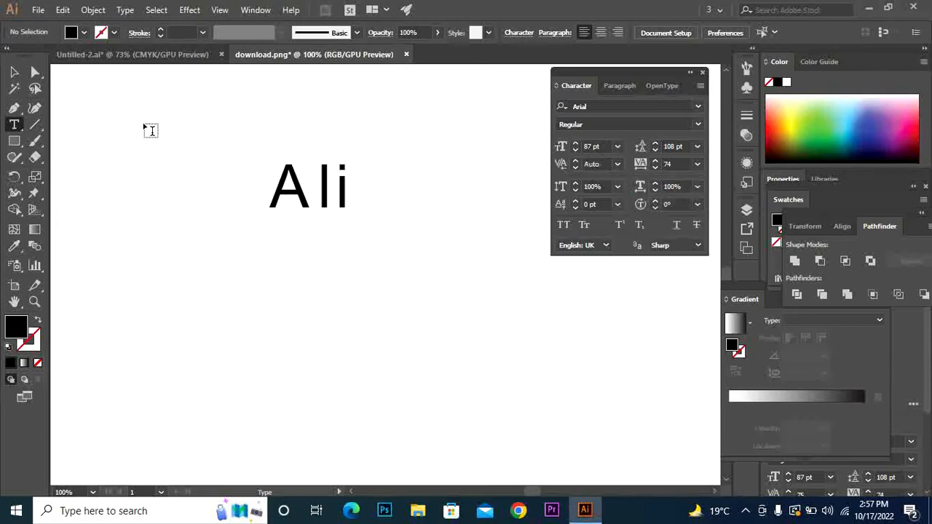
left_click(14, 72)
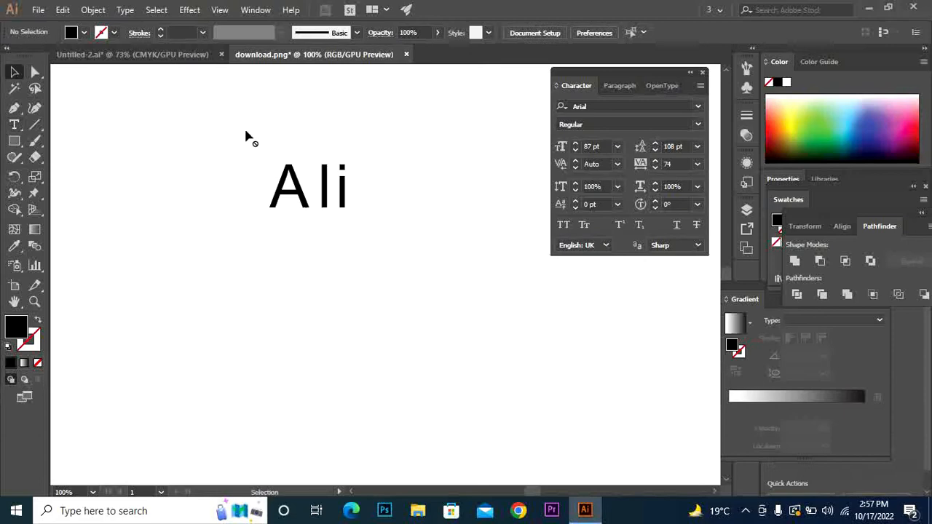
left_click(296, 187)
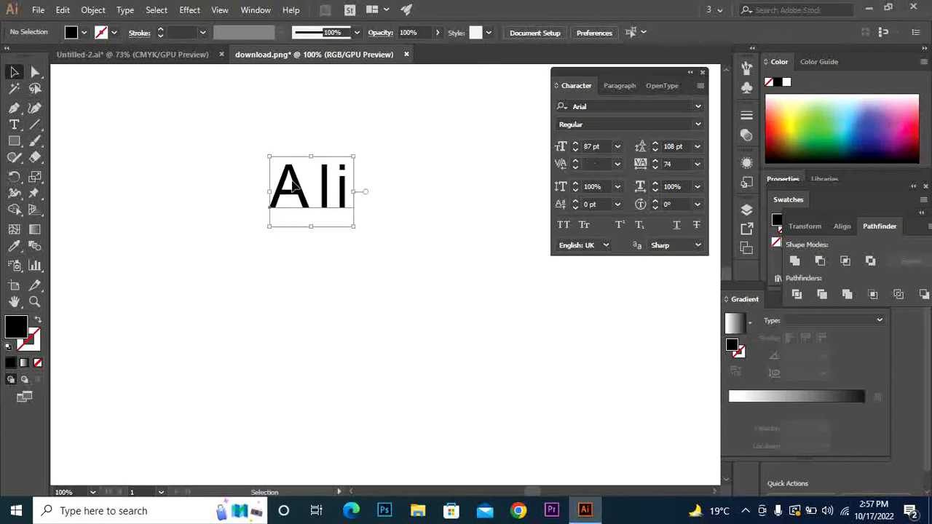
left_click(618, 164)
left_click(627, 178)
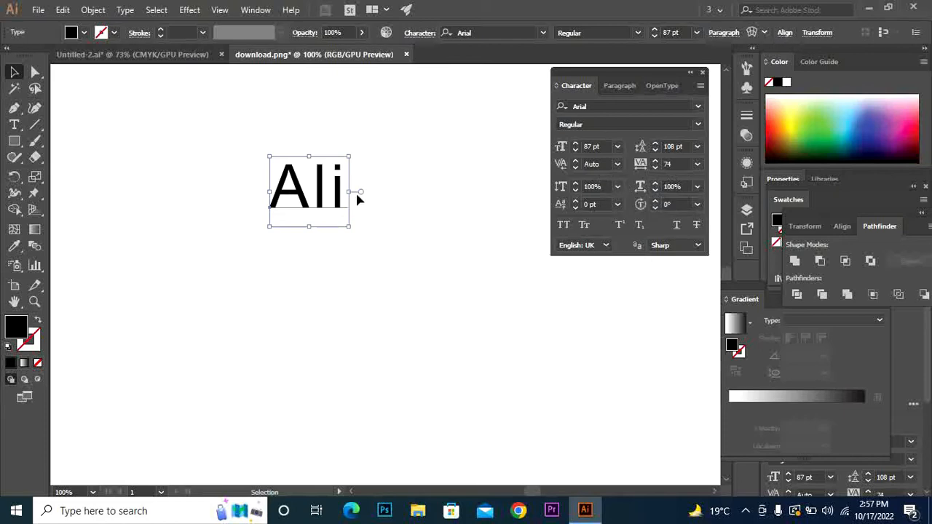
left_click_drag(350, 192, 410, 193)
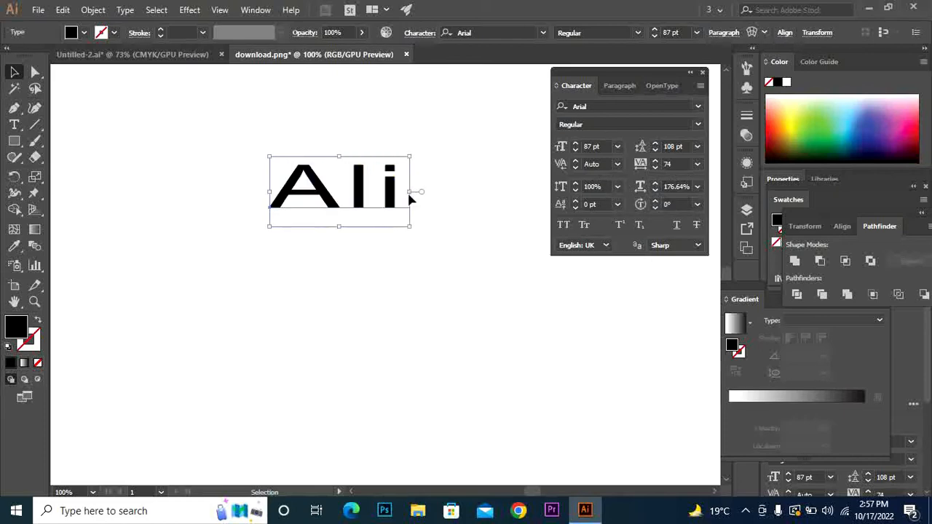
left_click_drag(340, 227, 354, 270)
key("ctrl+z")
key("ctrl+z")
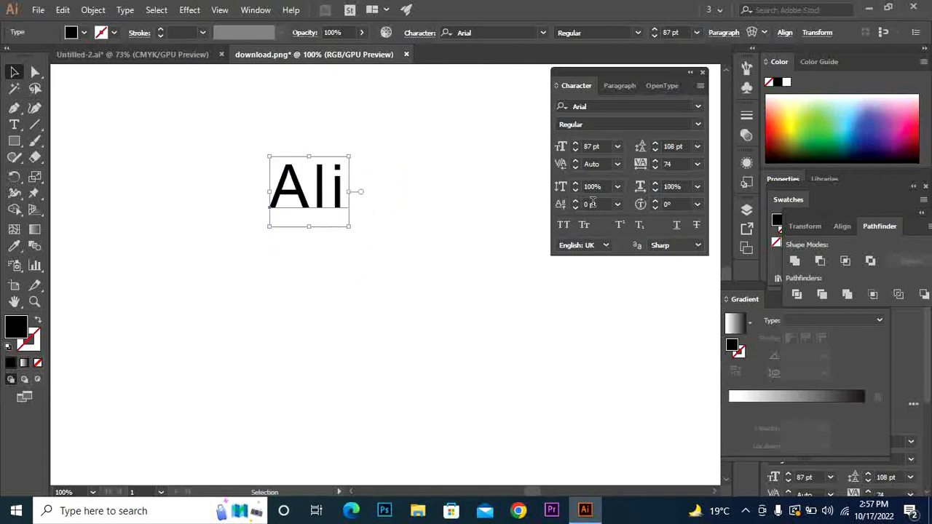
left_click(617, 187)
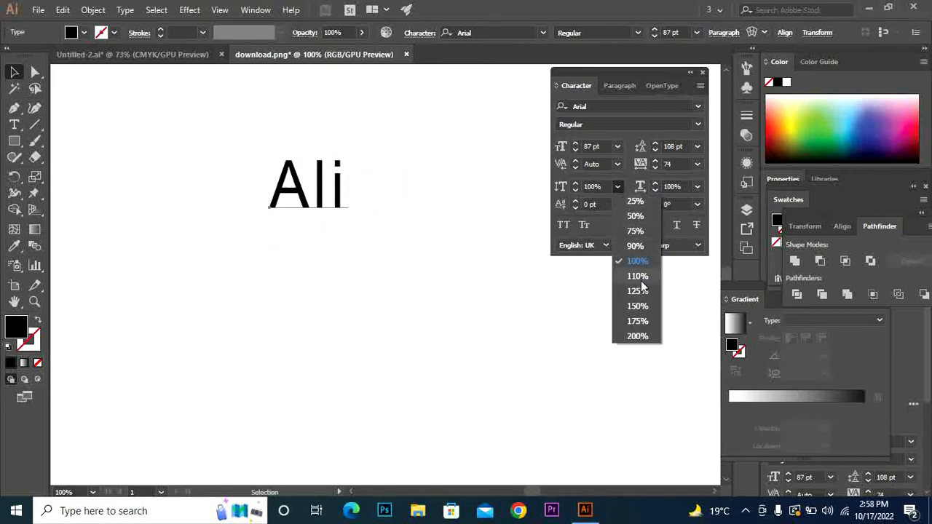
left_click(638, 336)
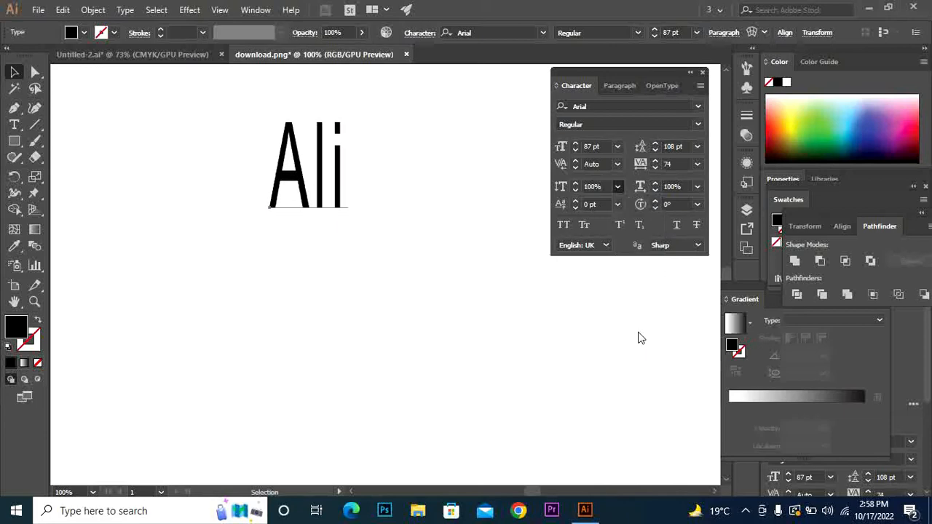
left_click(616, 188)
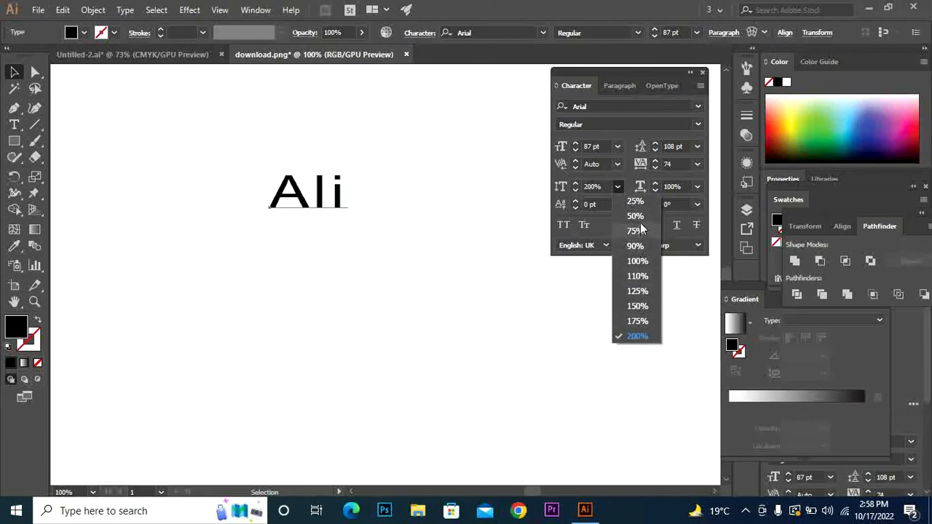
left_click(640, 201)
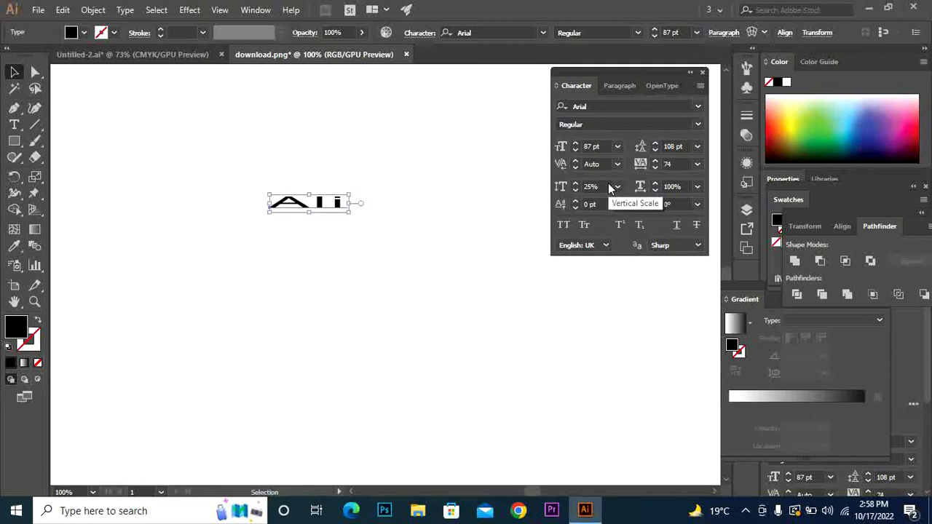
left_click(617, 187)
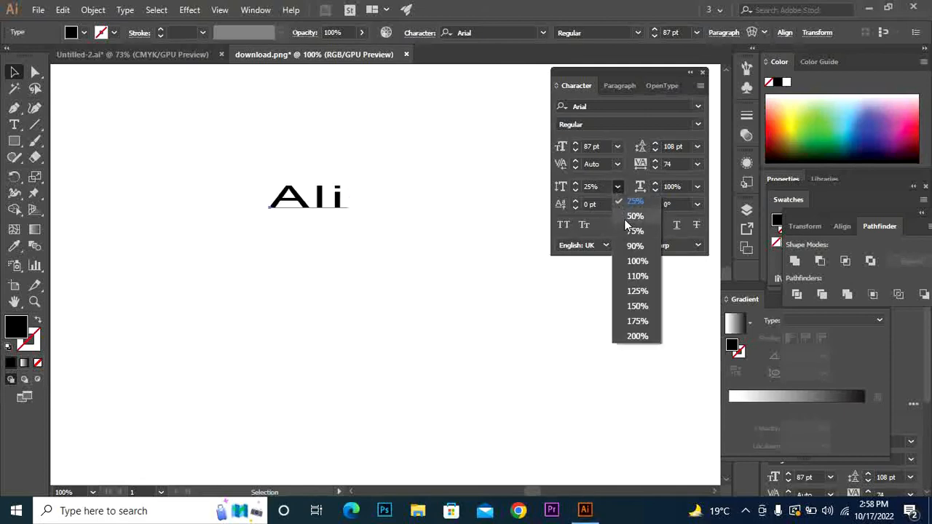
left_click(637, 276)
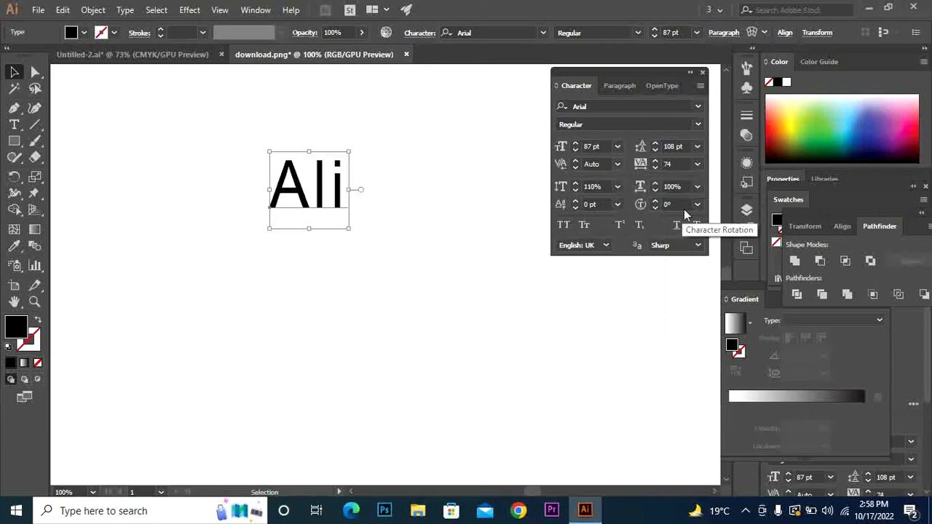
left_click(698, 188)
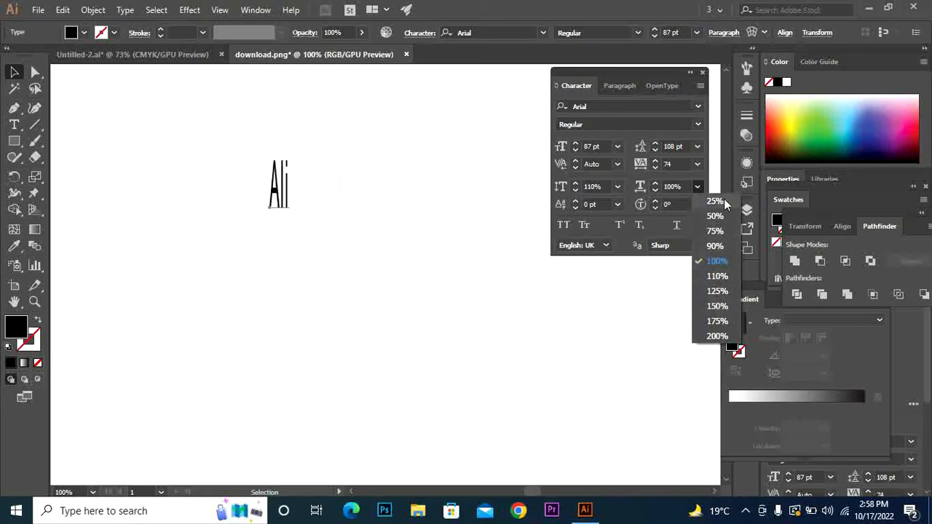
left_click(717, 260)
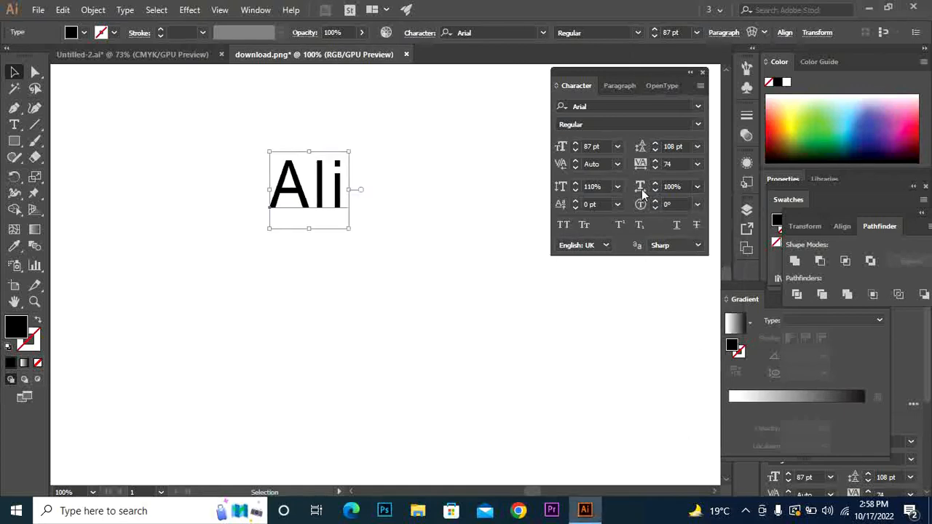
left_click(620, 186)
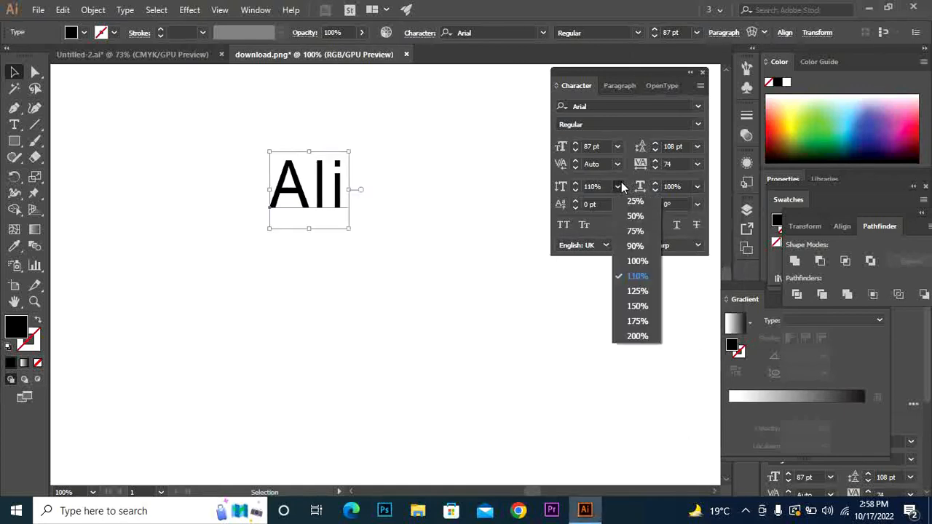
left_click(637, 262)
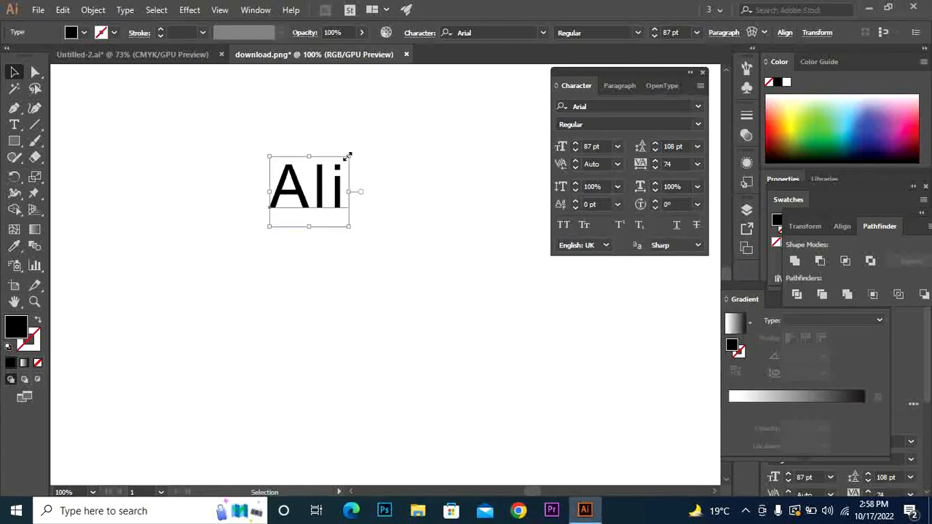
Scale the Ali text up to 109.56 pt with 136 pt leading, keeping 0 pt baseline shift
mouse_move(349, 155)
left_mouse_down()
mouse_move(373, 134)
mouse_move(361, 147)
left_mouse_up()
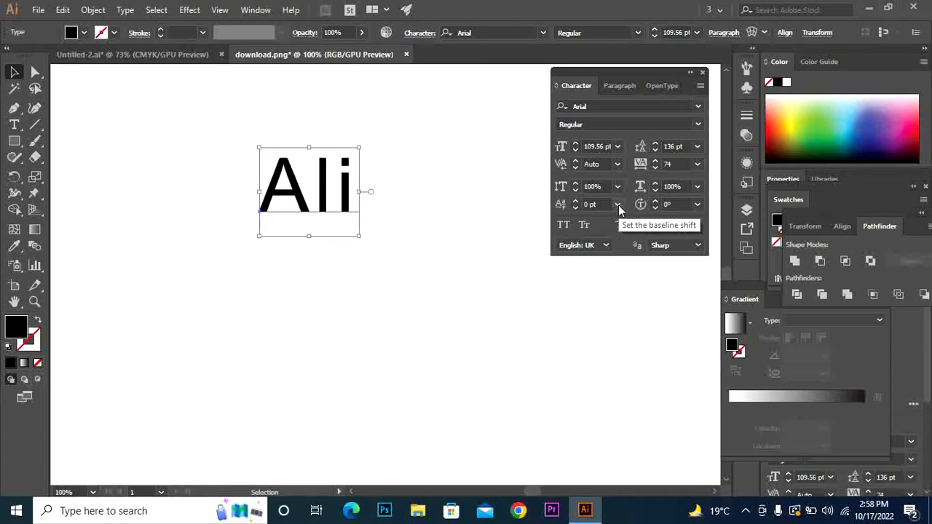
left_click(618, 205)
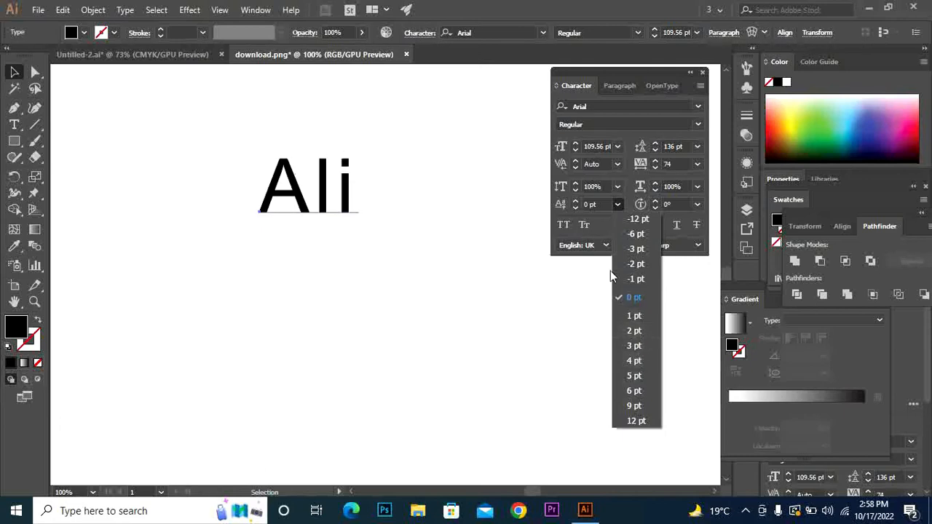
left_click(627, 299)
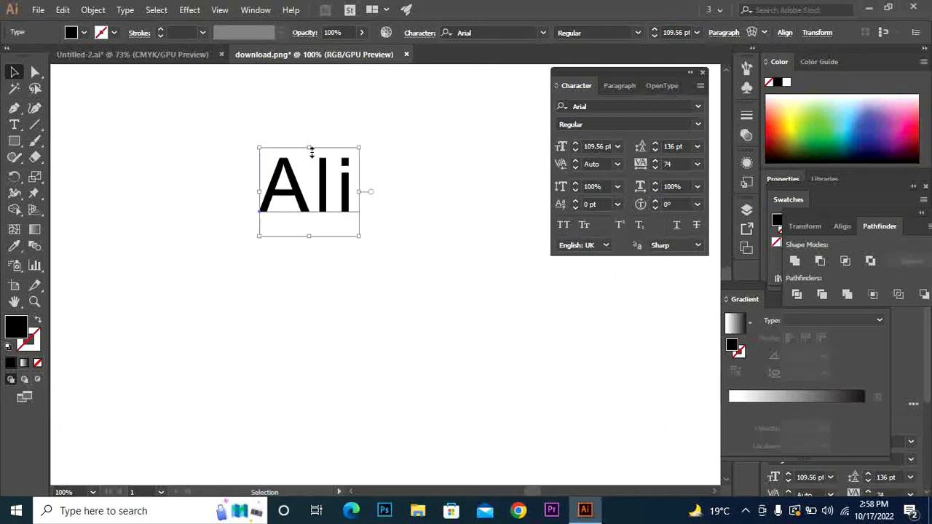
left_click(16, 126)
Select the l in Ali and give it a 12 pt baseline shift
left_click_drag(331, 188, 315, 189)
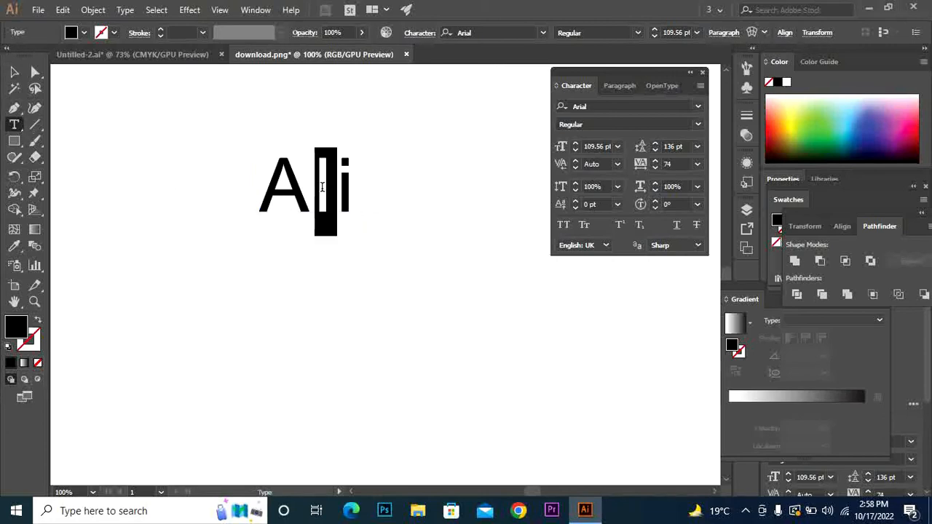
left_click(617, 204)
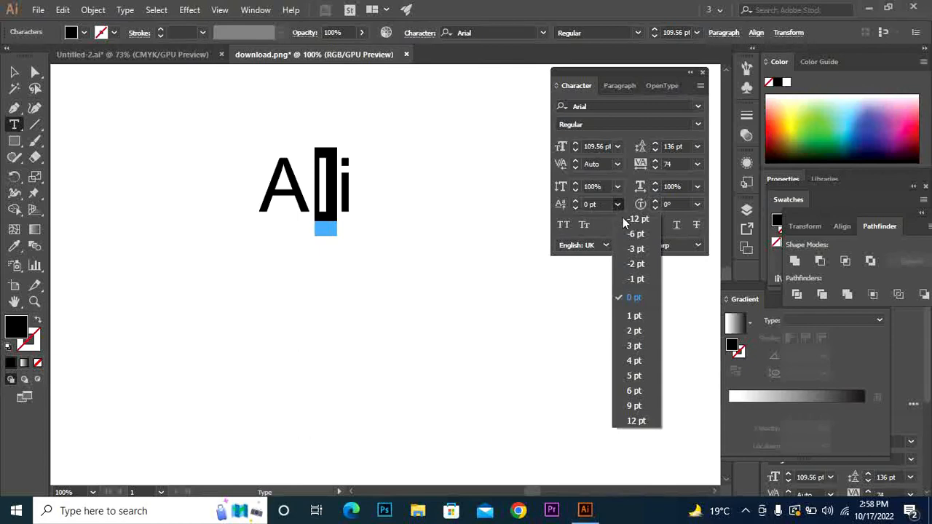
left_click(641, 423)
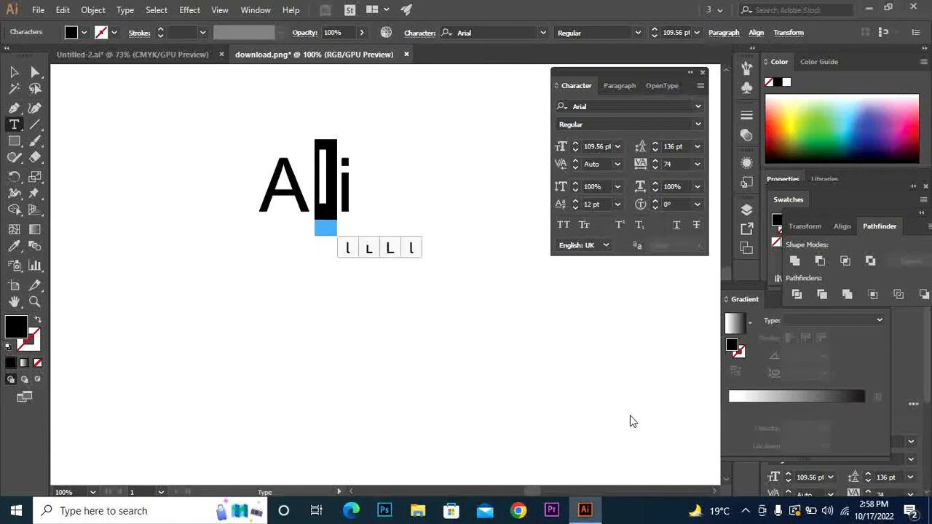
left_click(617, 205)
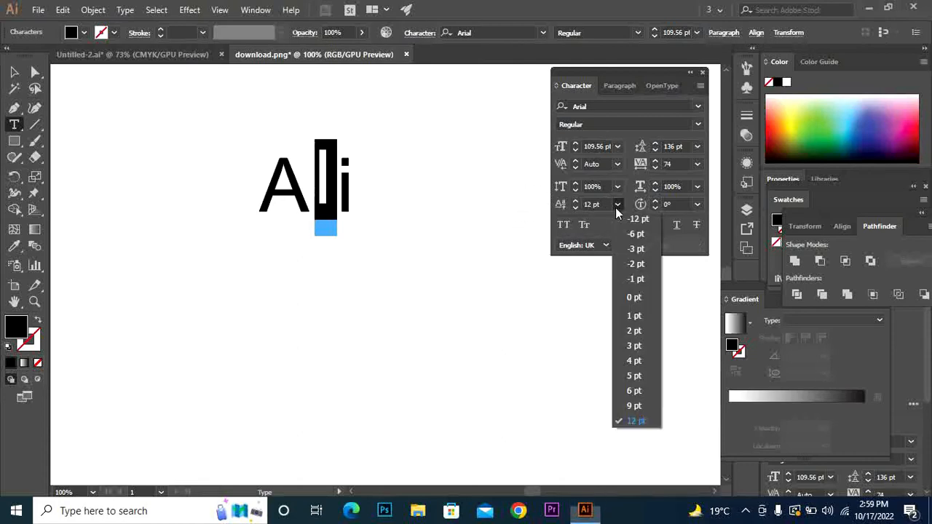
left_click(576, 204)
Step the l's baseline shift up to 33 pt and back down, settling on 2 pt
left_click(577, 203)
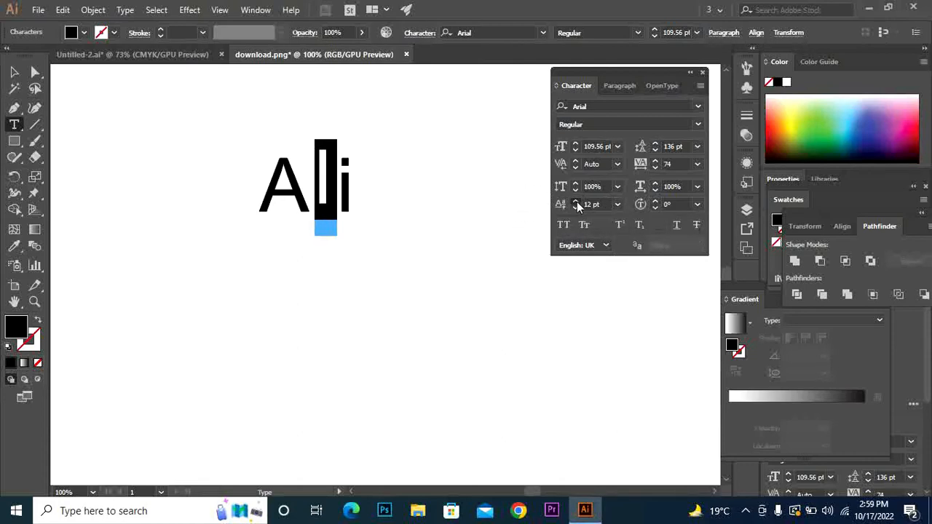
left_click(577, 203)
left_click(577, 202)
left_click(577, 202)
left_click(577, 202)
left_click(577, 203)
left_click(576, 202)
left_click(576, 202)
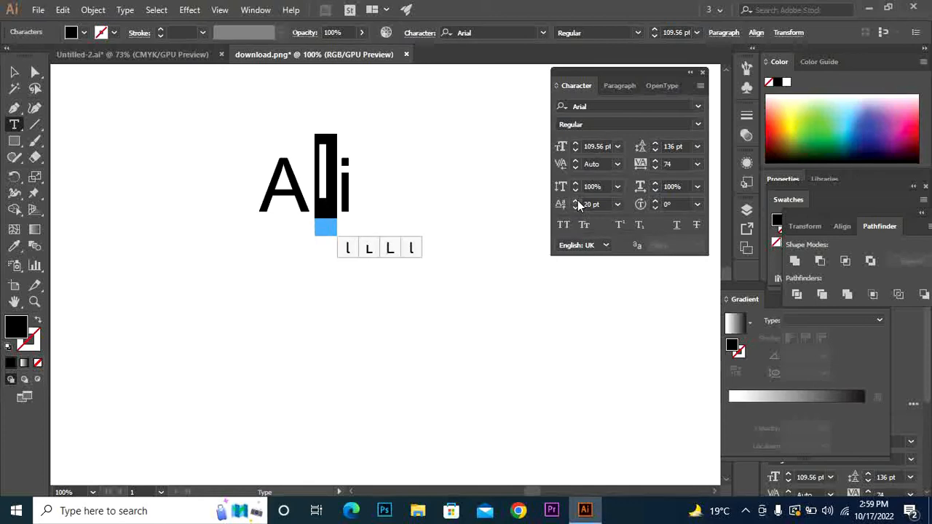
left_click(576, 202)
left_click(576, 203)
left_click(576, 202)
left_click(577, 202)
left_click(576, 202)
left_click(576, 203)
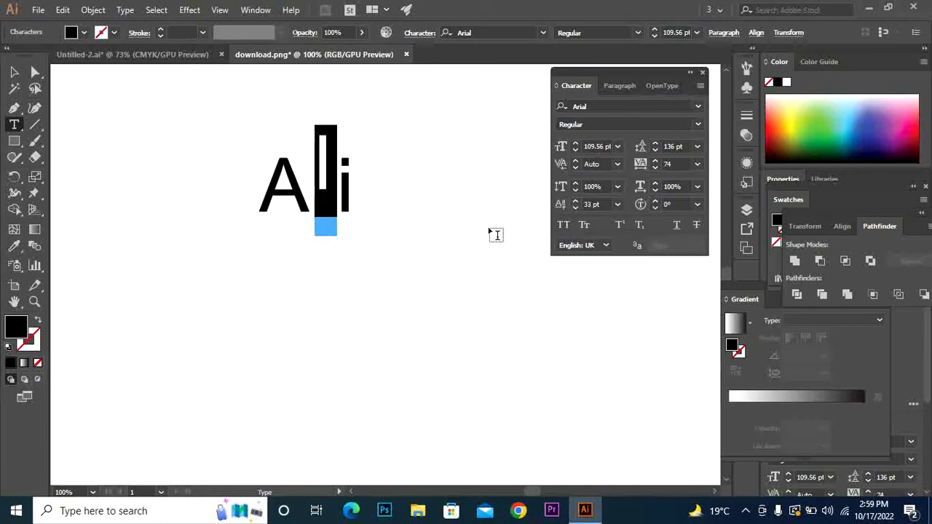
left_click(575, 207)
left_click(575, 207)
left_click(576, 208)
left_click(575, 208)
left_click(575, 207)
left_click(575, 208)
left_click(575, 207)
left_click(576, 207)
left_click(575, 208)
left_click(575, 208)
left_click(576, 208)
left_click(576, 208)
left_click(575, 208)
left_click(575, 208)
left_click(575, 207)
left_click(575, 208)
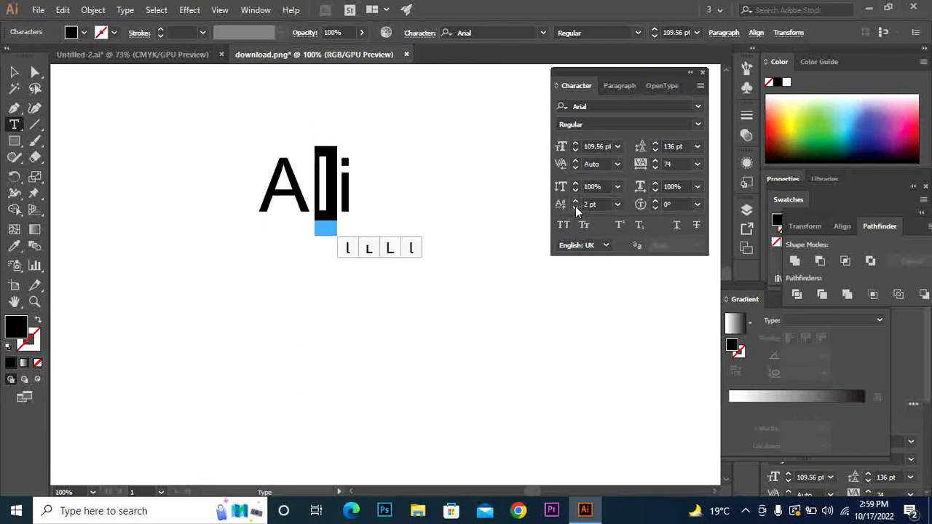
left_click(618, 205)
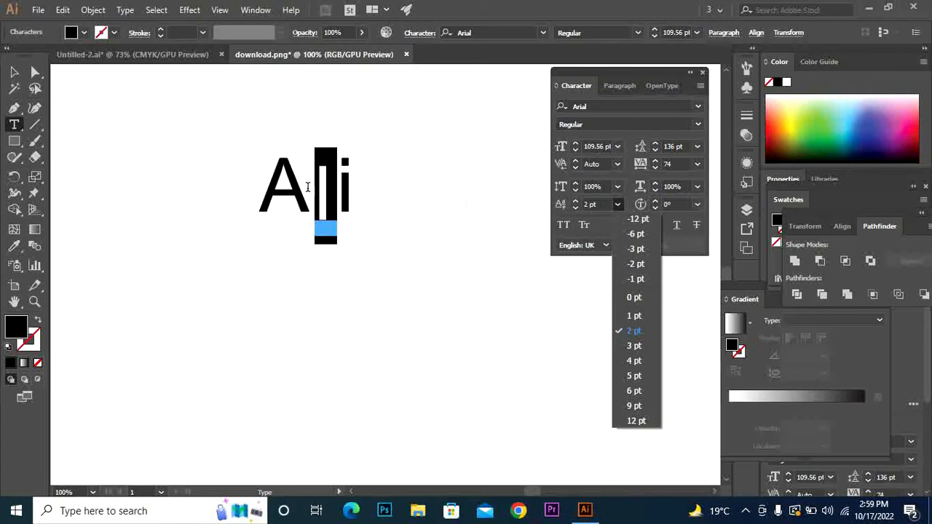
left_click(694, 207)
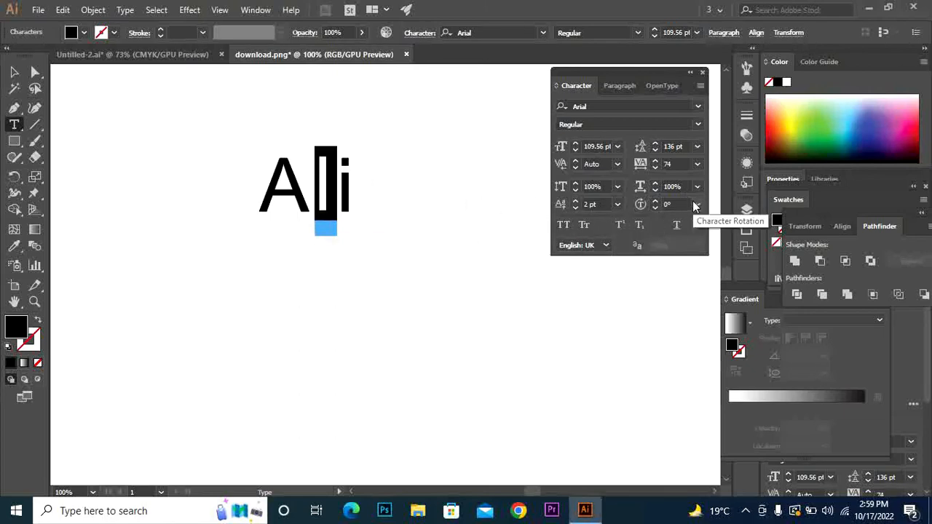
left_click(698, 205)
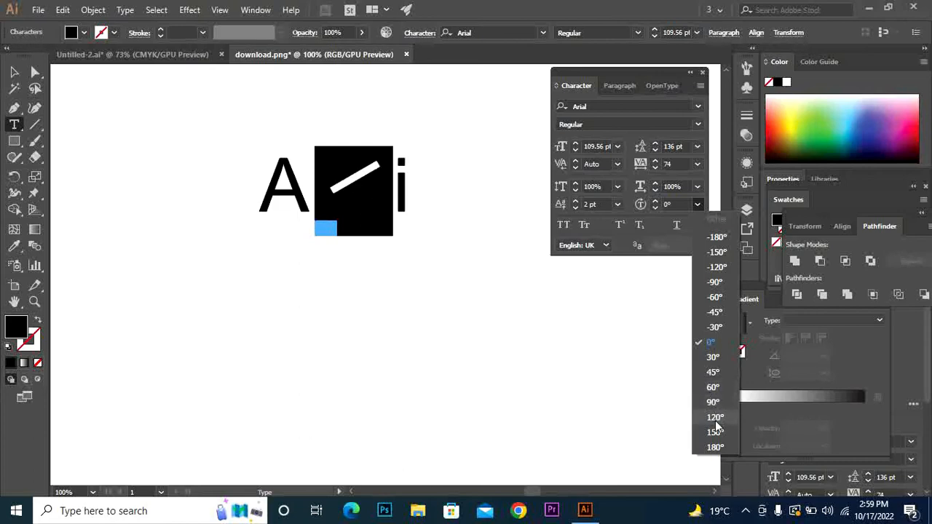
left_click(714, 342)
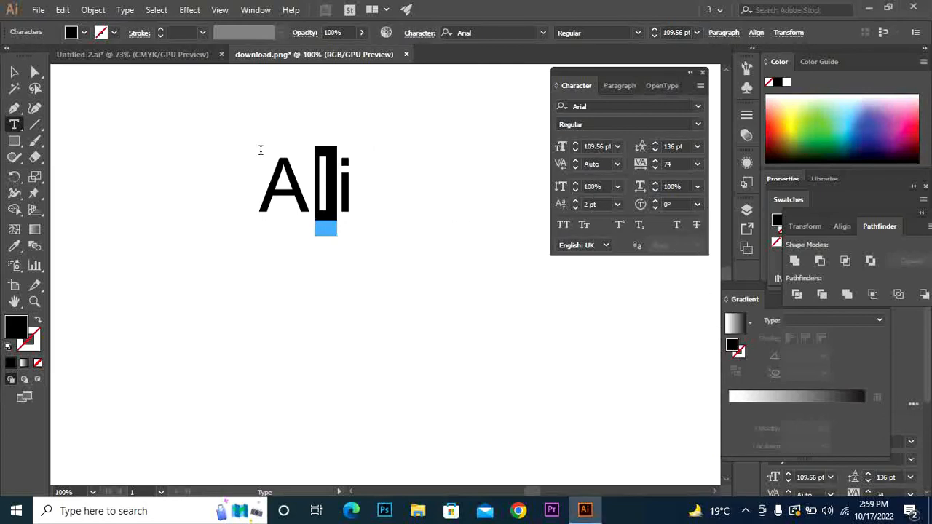
double_click(14, 72)
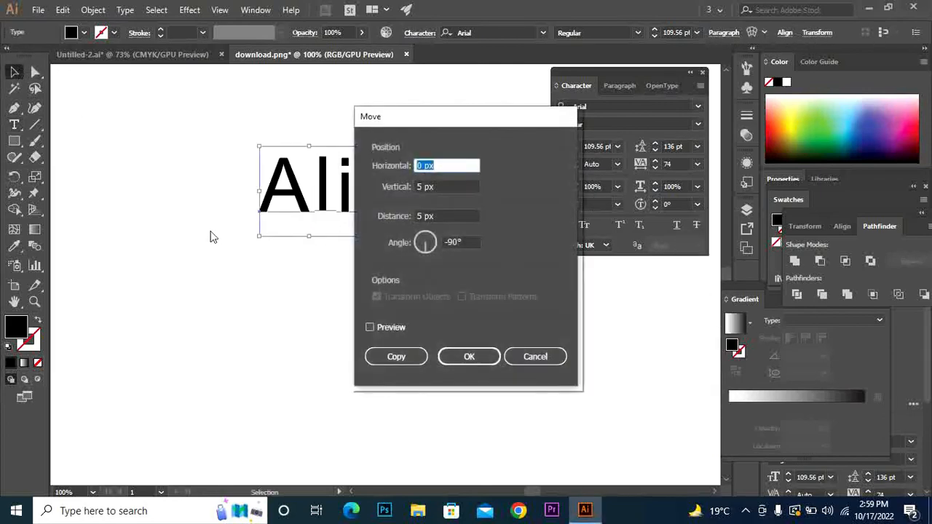
left_click(558, 355)
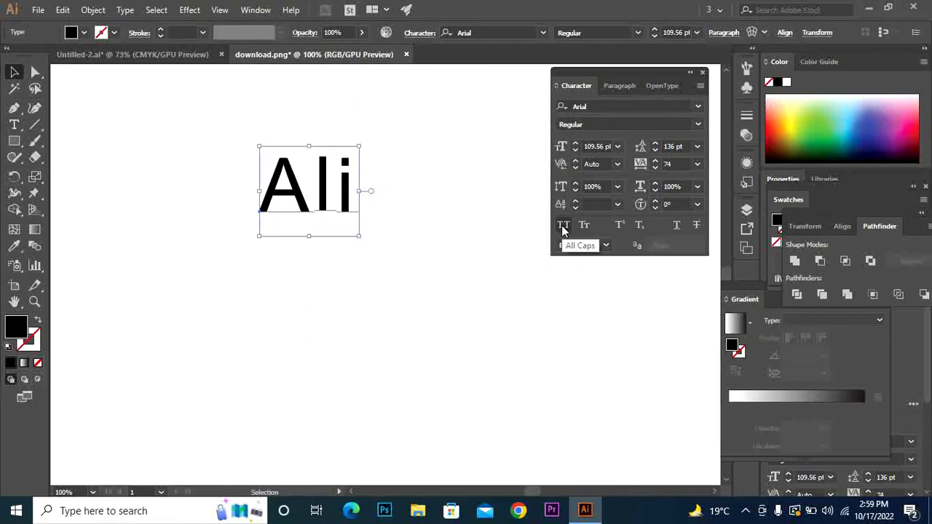
left_click(563, 227)
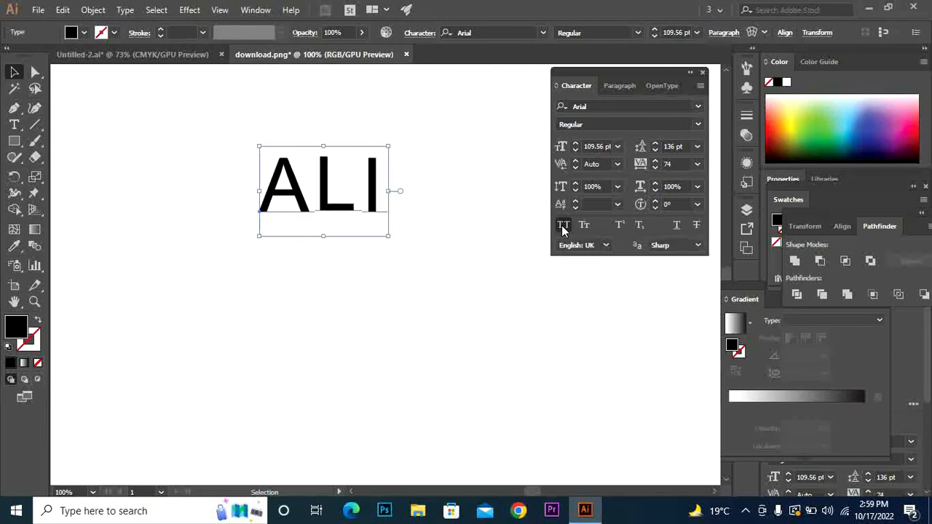
left_click(562, 225)
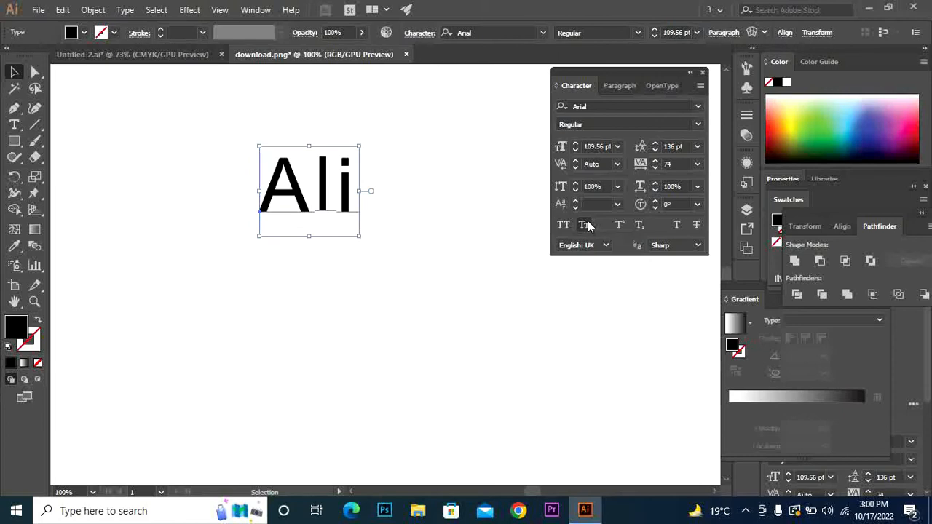
left_click(586, 225)
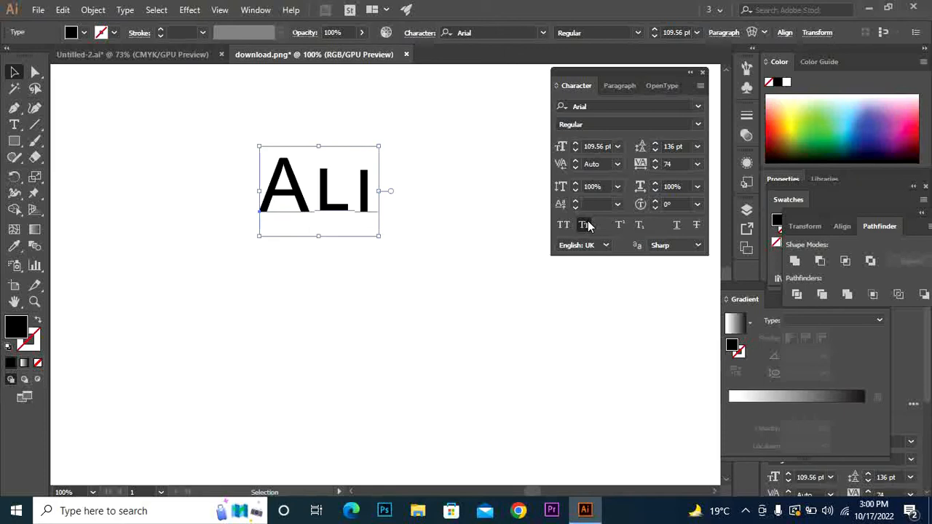
left_click(586, 225)
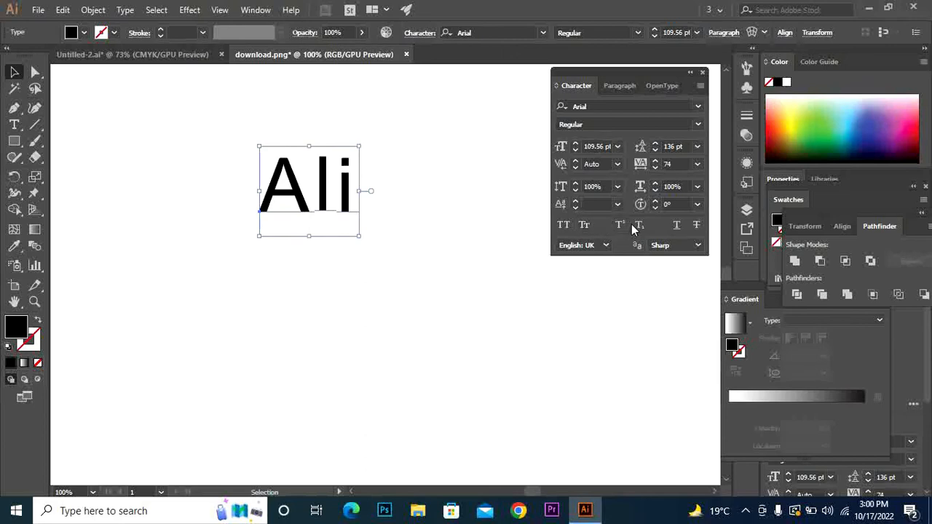
left_click(619, 226)
left_click(620, 226)
left_click(14, 124)
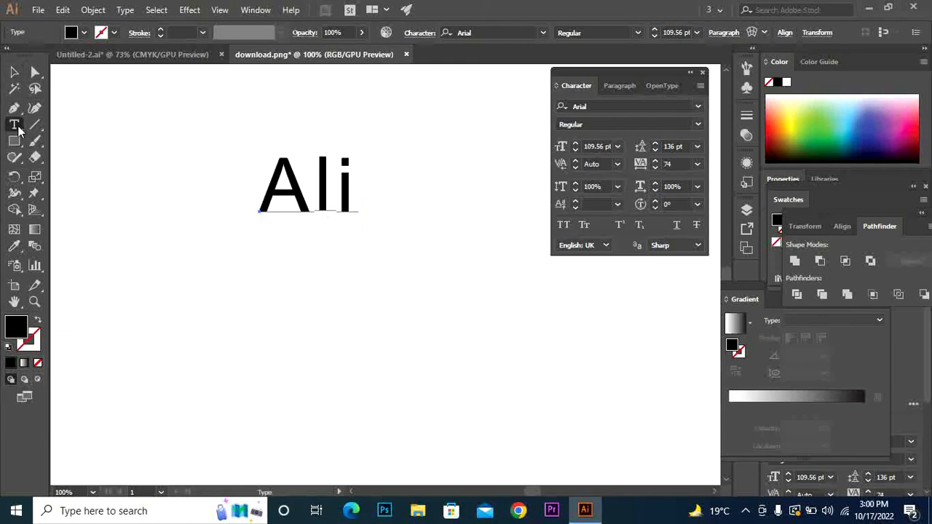
left_click_drag(314, 183, 330, 185)
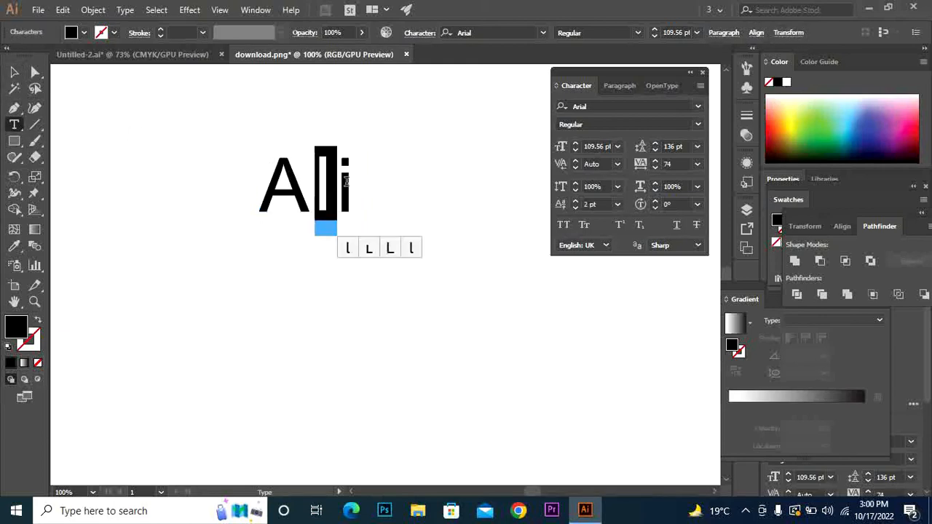
left_click(620, 225)
left_click(621, 225)
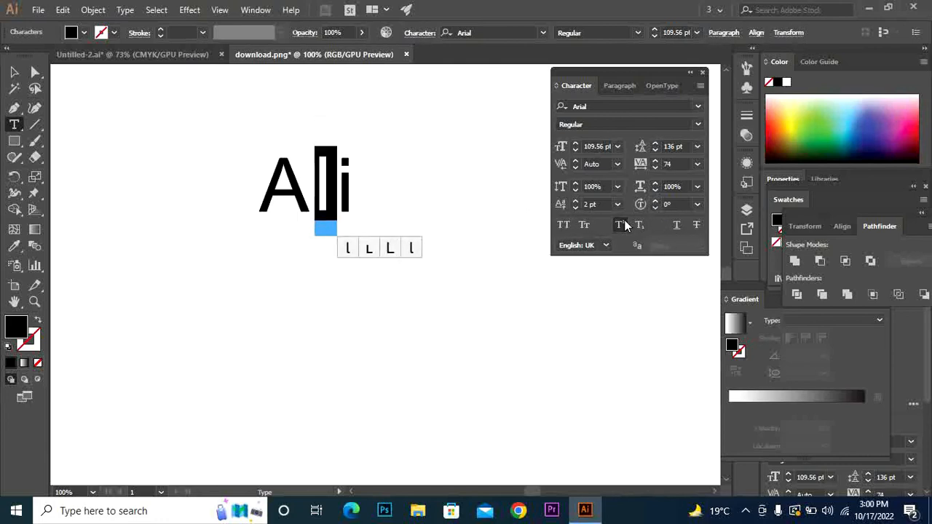
left_click(640, 226)
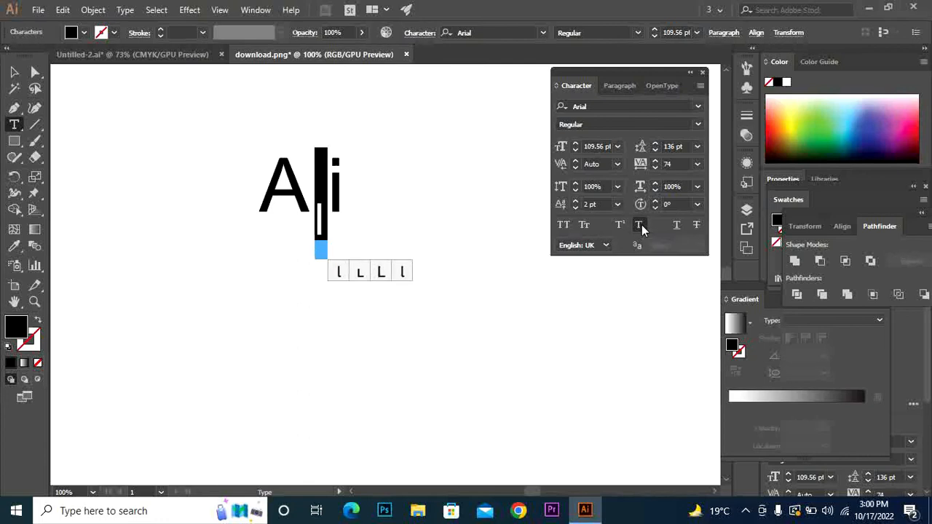
left_click(641, 227)
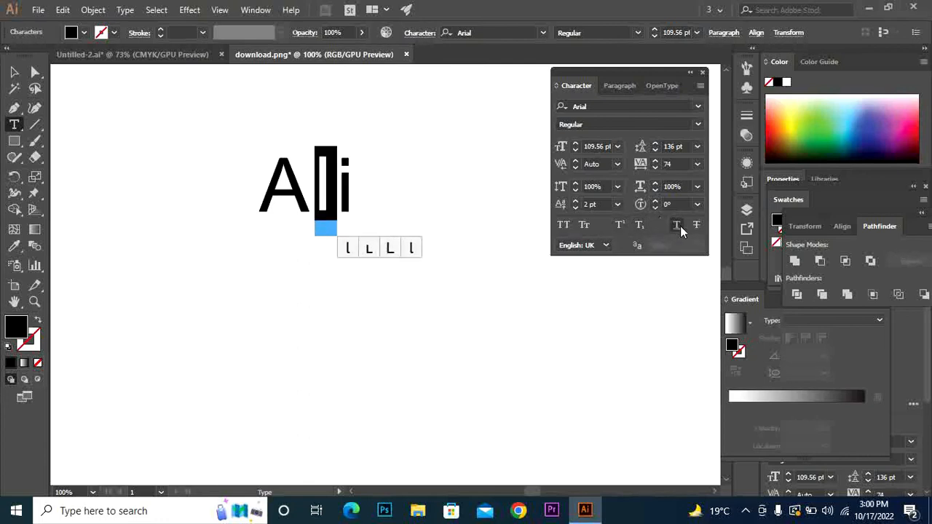
left_click(15, 72)
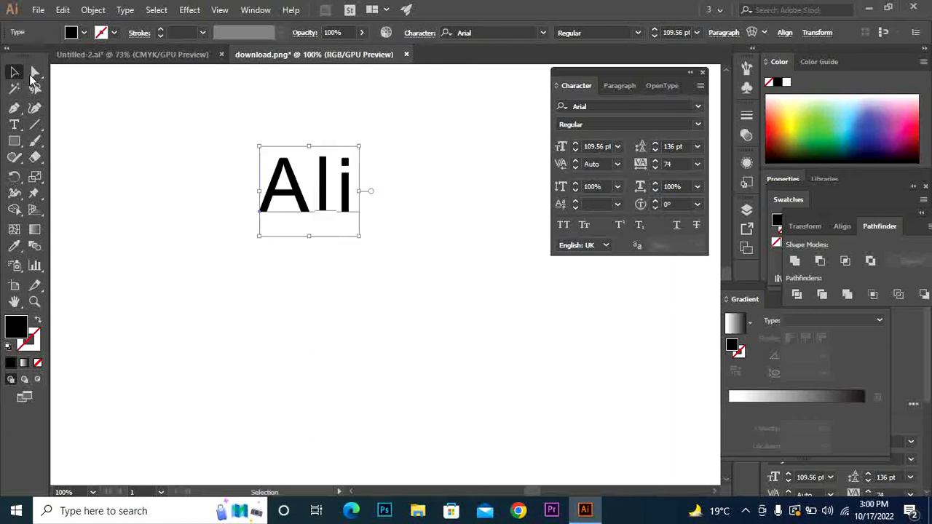
left_click(677, 226)
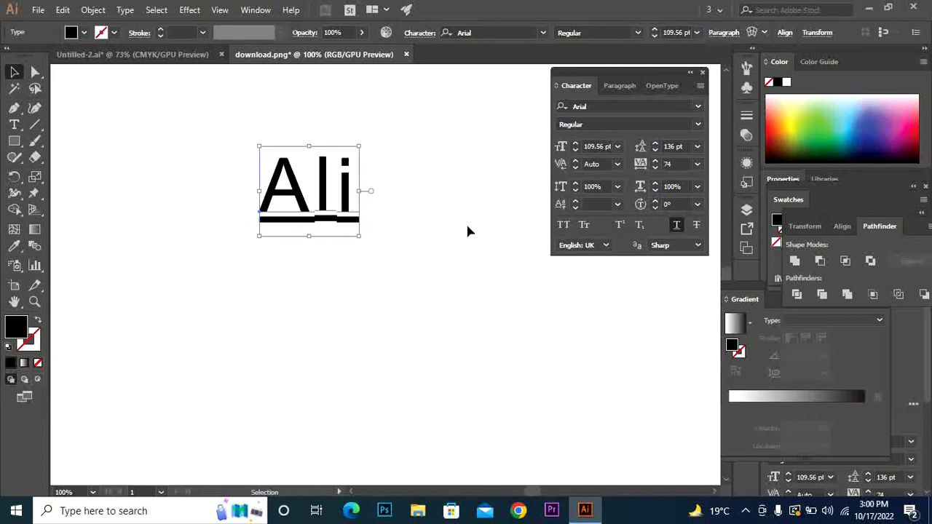
left_click(676, 227)
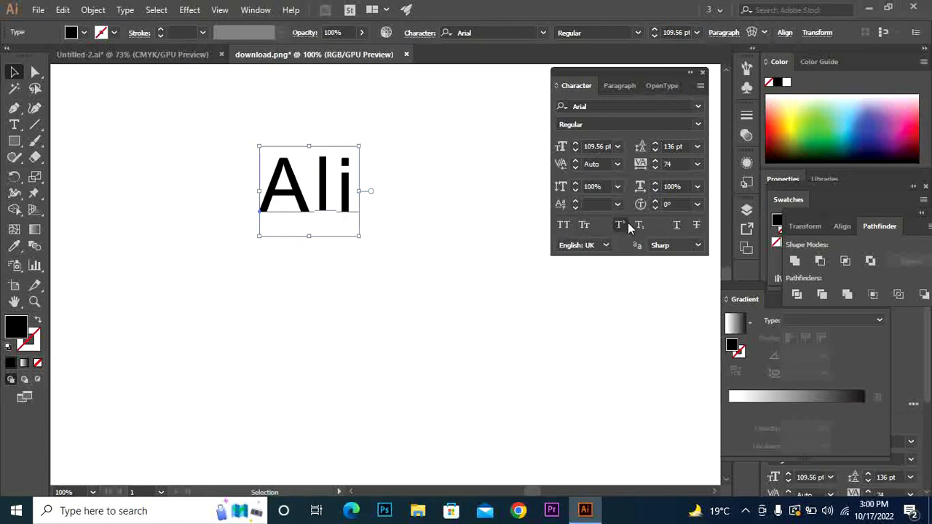
left_click(629, 227)
left_click(629, 227)
left_click(622, 225)
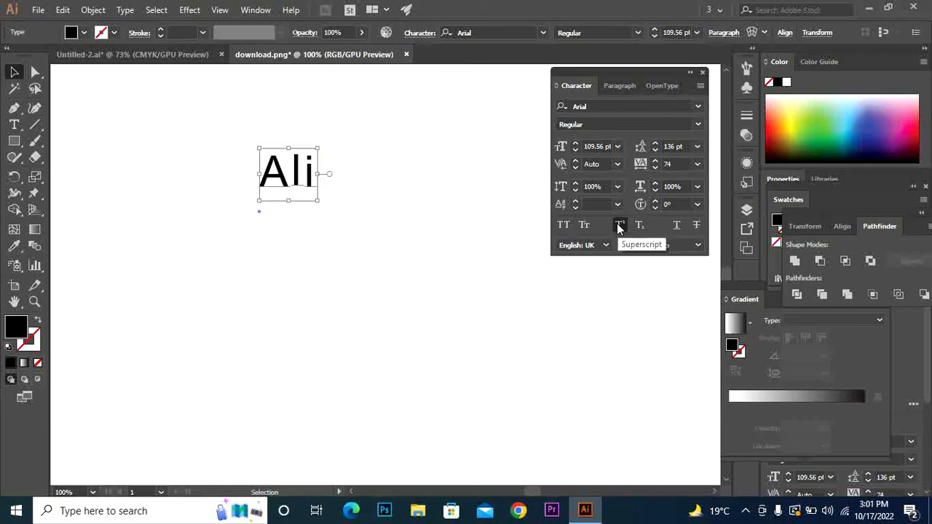
left_click(618, 225)
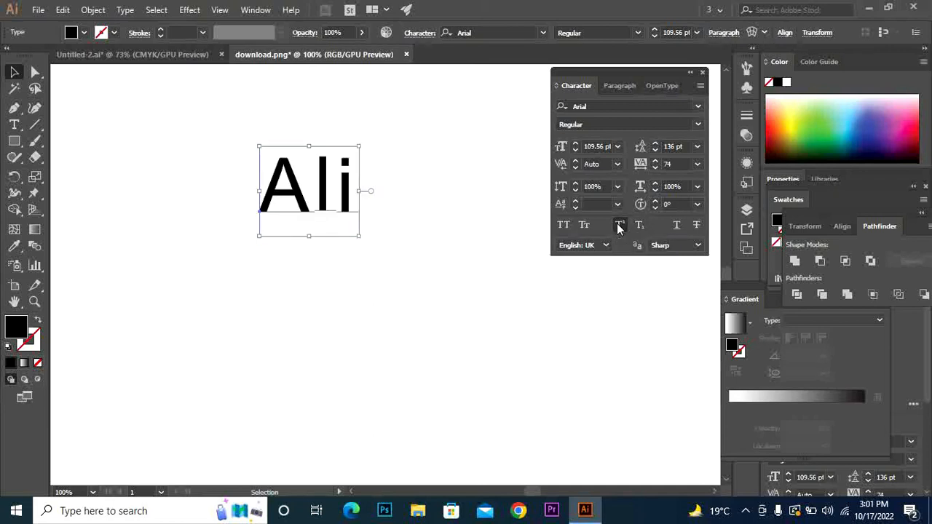
left_click(683, 225)
left_click(685, 226)
left_click(697, 227)
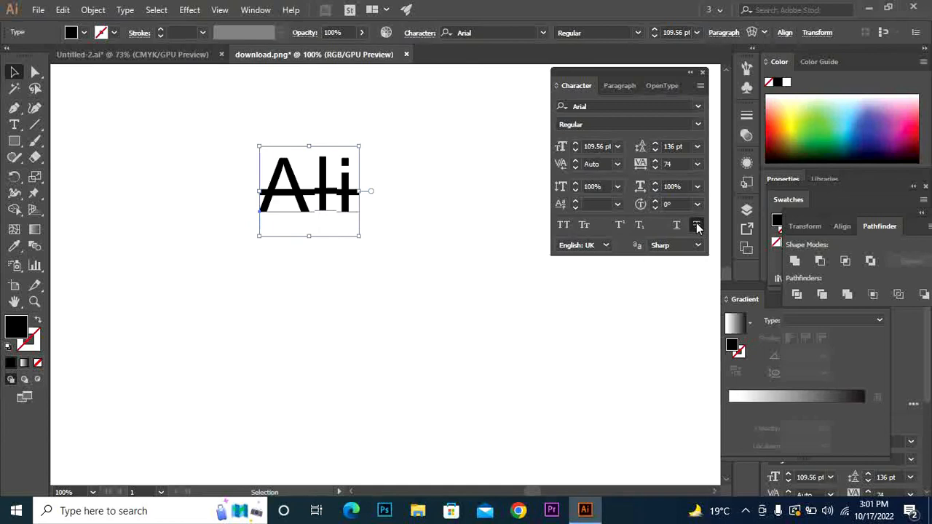
left_click(696, 226)
left_click(697, 227)
left_click(696, 227)
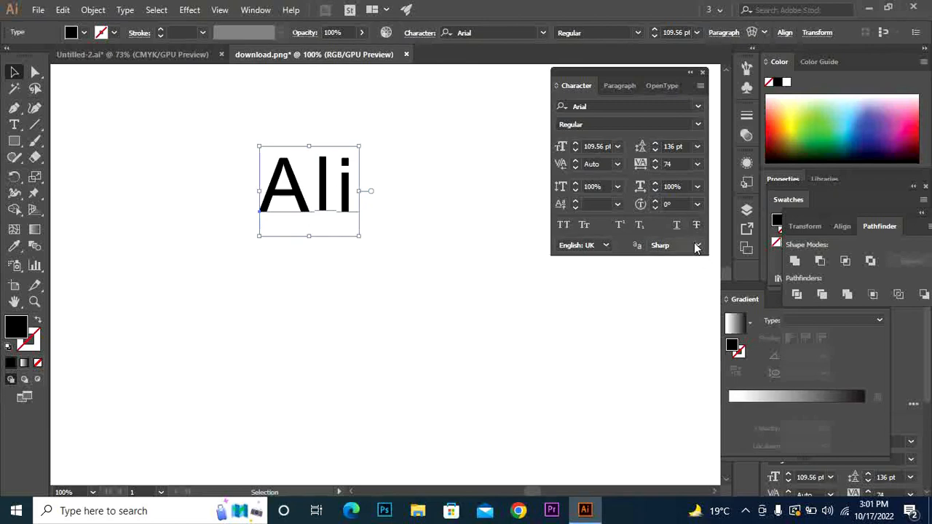
left_click(695, 246)
left_click(696, 247)
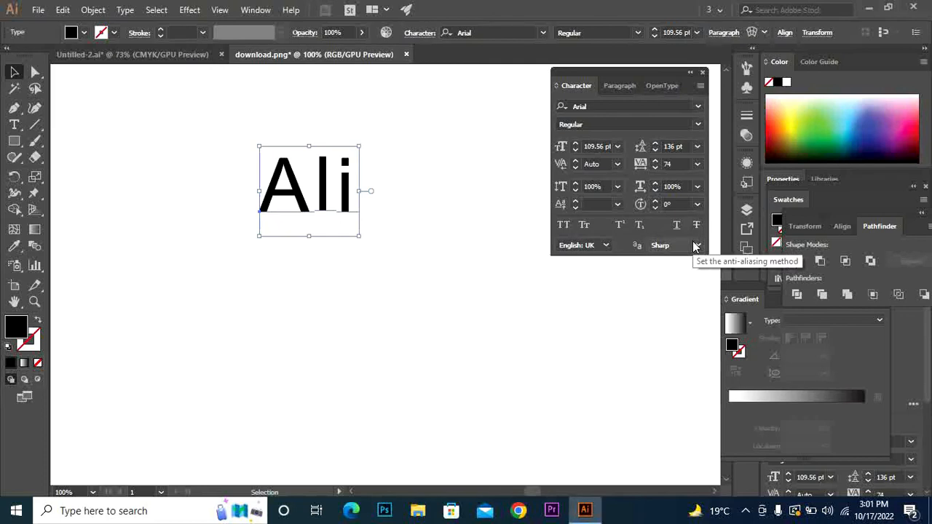